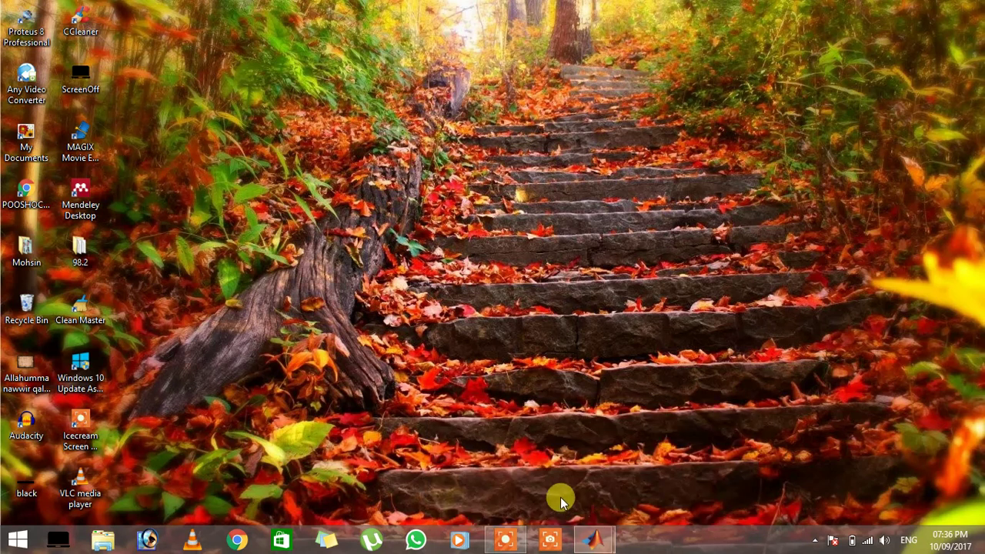
Step: Bring up the MATLAB main window and switch to the Simulink Library Browser
mouse_move(594, 536)
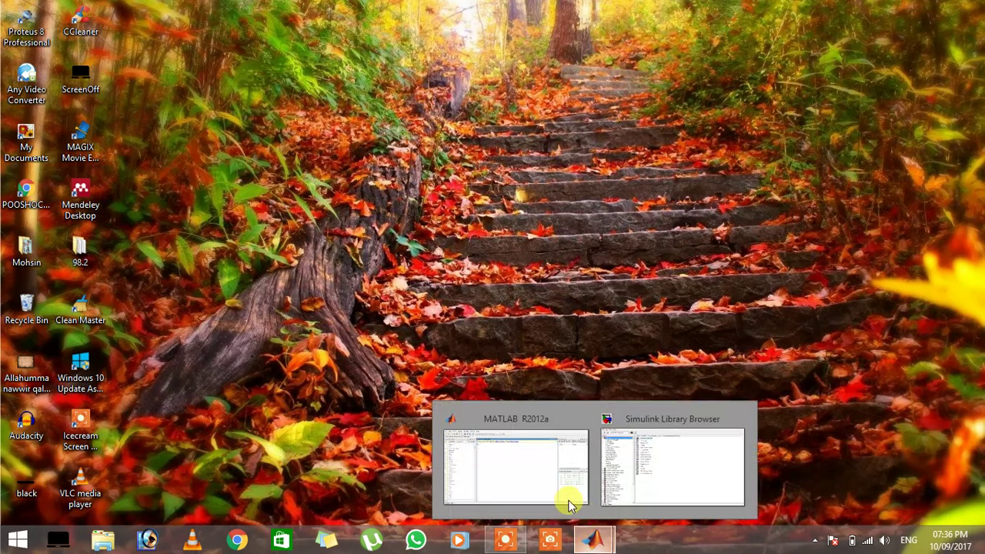
left_click(559, 481)
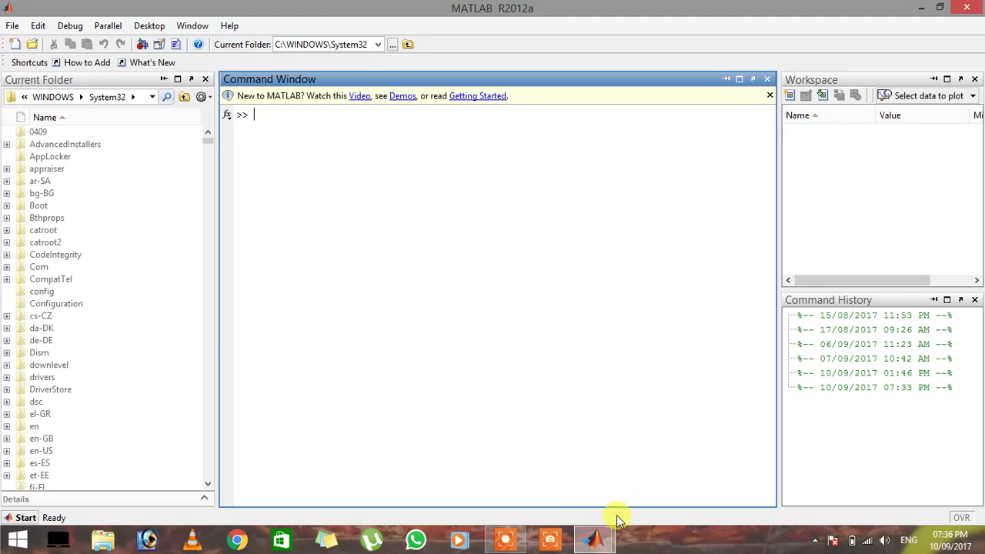
mouse_move(604, 535)
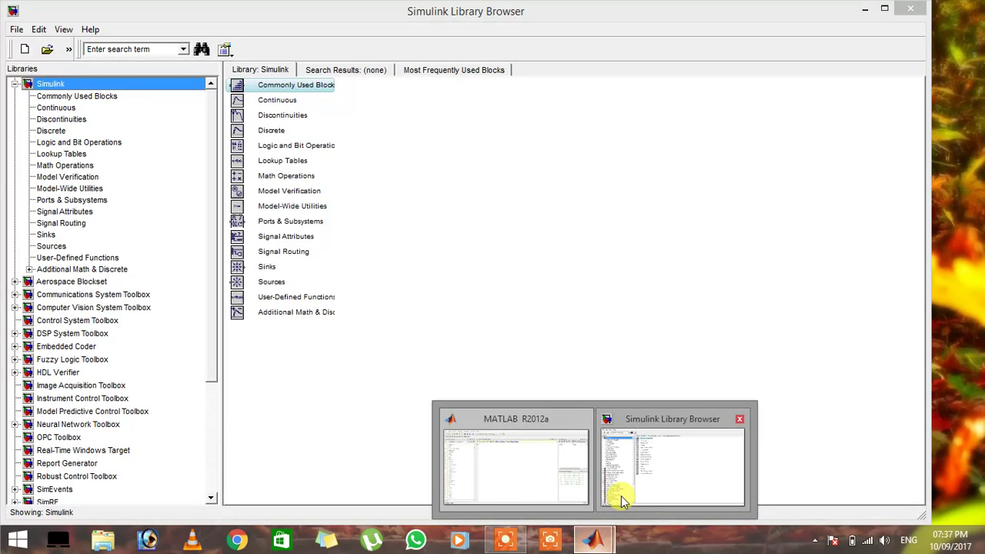
left_click(623, 500)
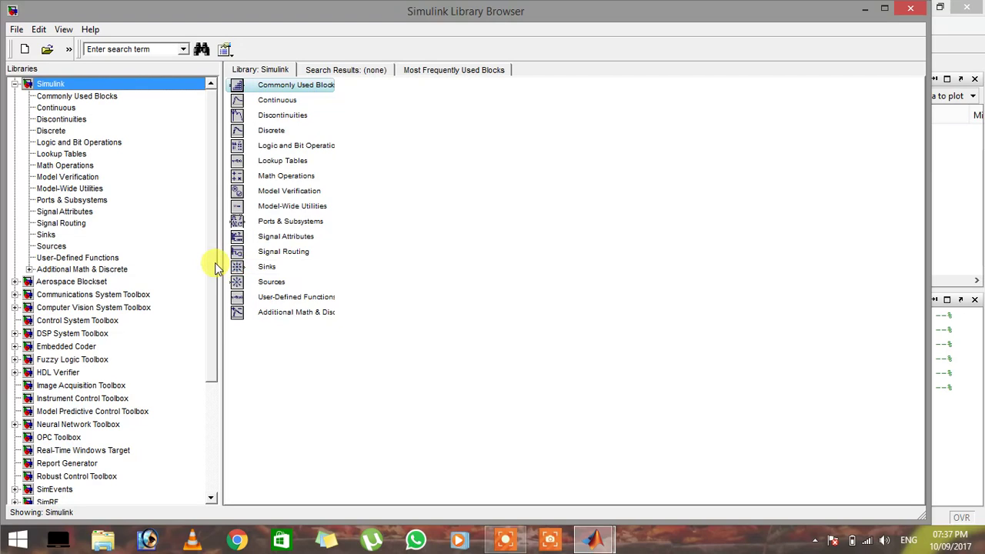
Step: Expand the Simscape library and its SimPowerSystems sublibrary in the library tree
left_click_drag(214, 268, 214, 342)
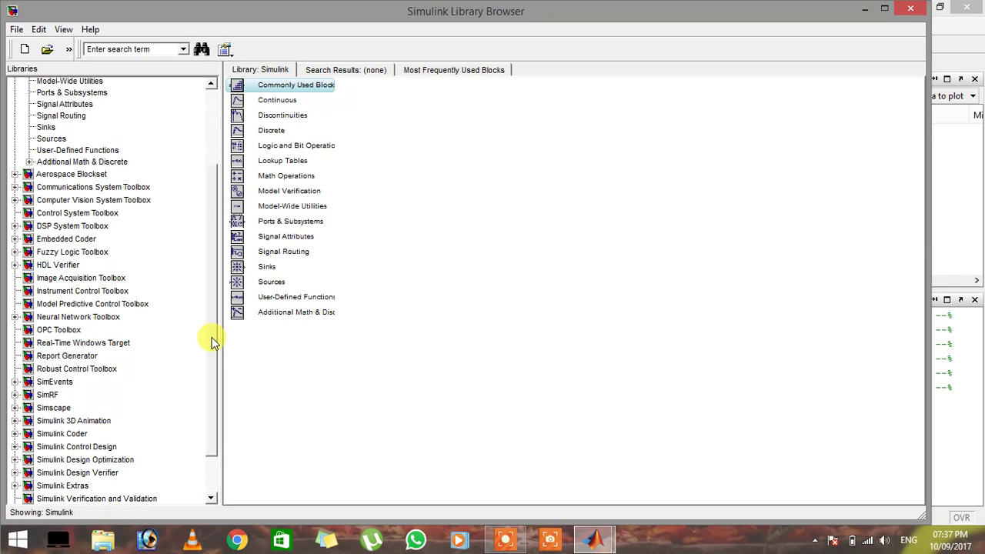
left_click_drag(214, 343, 211, 363)
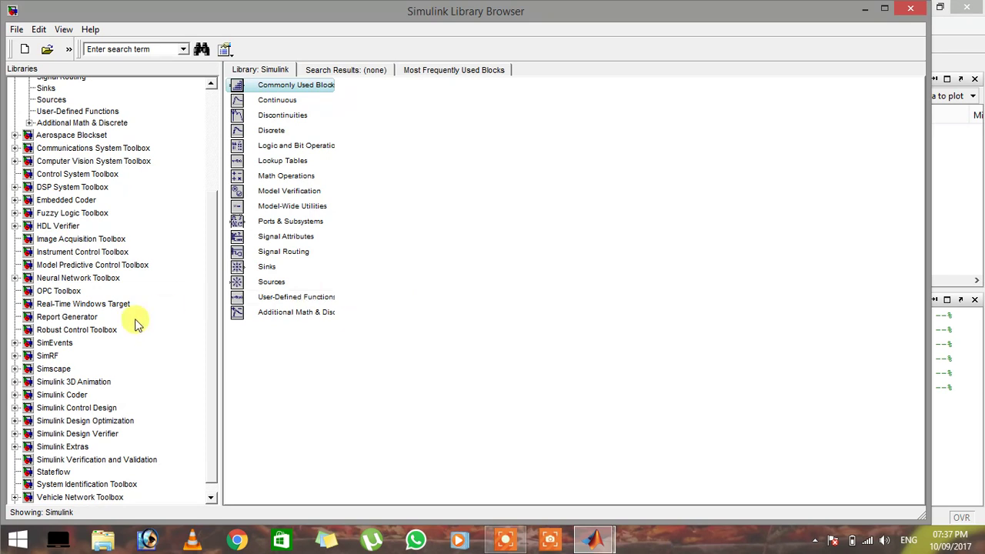
left_click(15, 369)
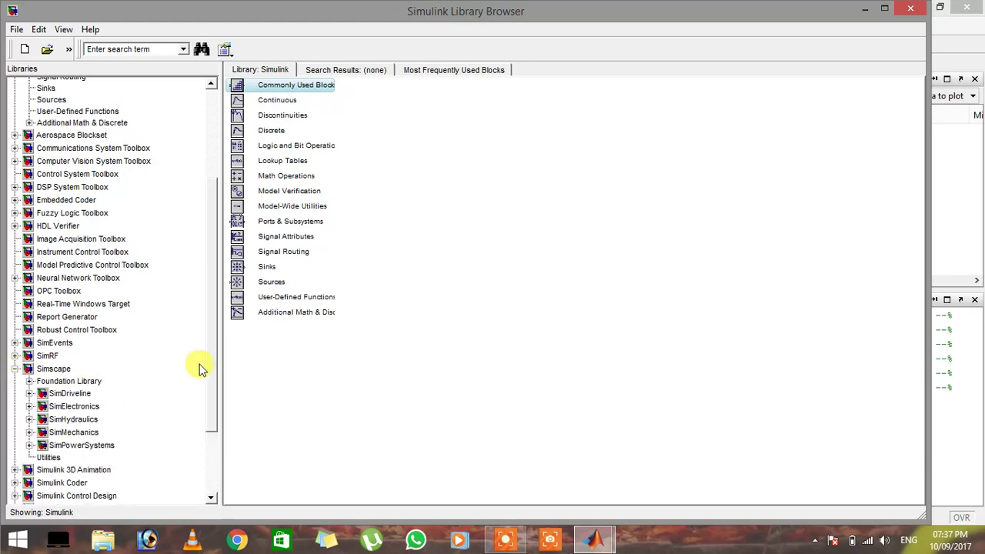
scroll(210, 362, "down", 1)
scroll(211, 381, "down", 2)
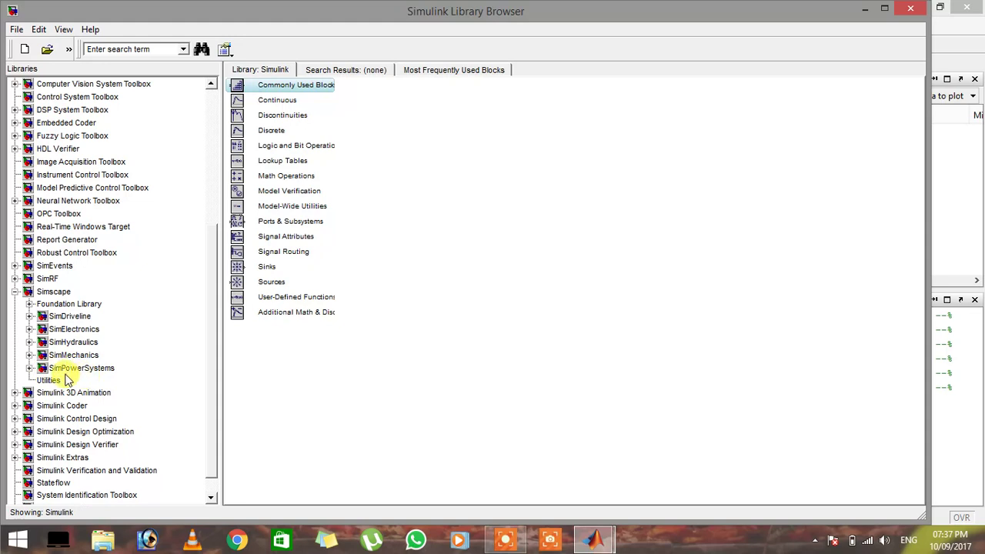
left_click(29, 367)
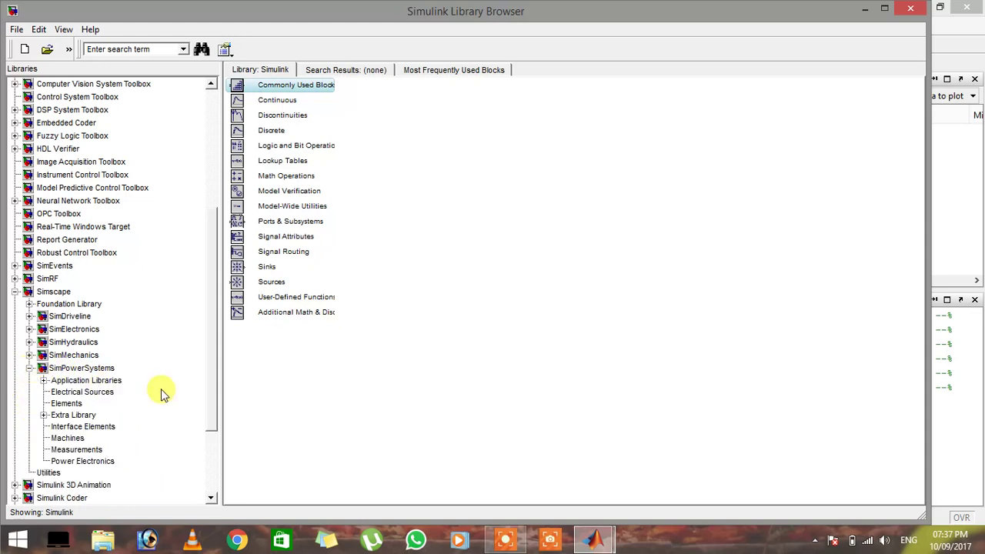
scroll(211, 406, "down", 1)
scroll(213, 406, "down", 2)
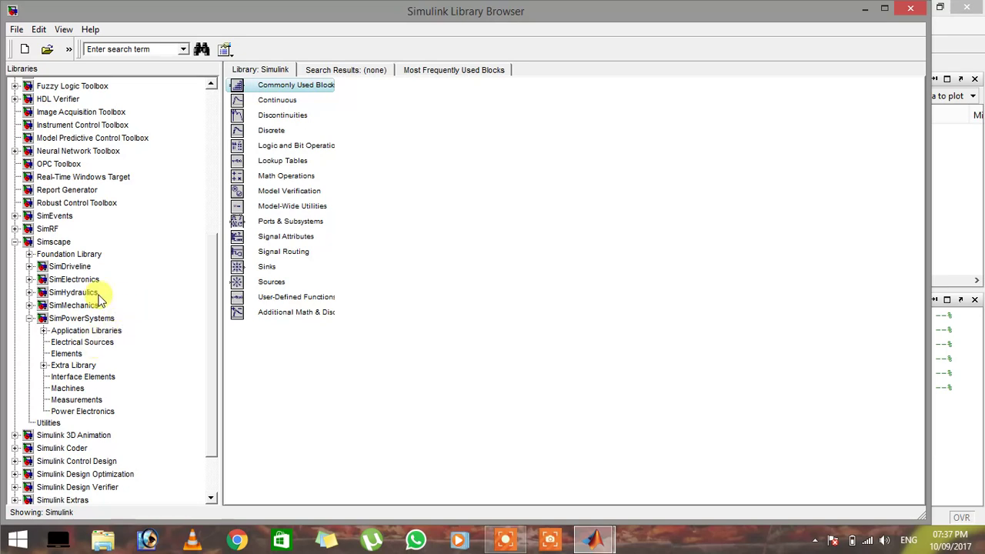
Step: Search the block libraries for "simpowersystems"
left_click(109, 47)
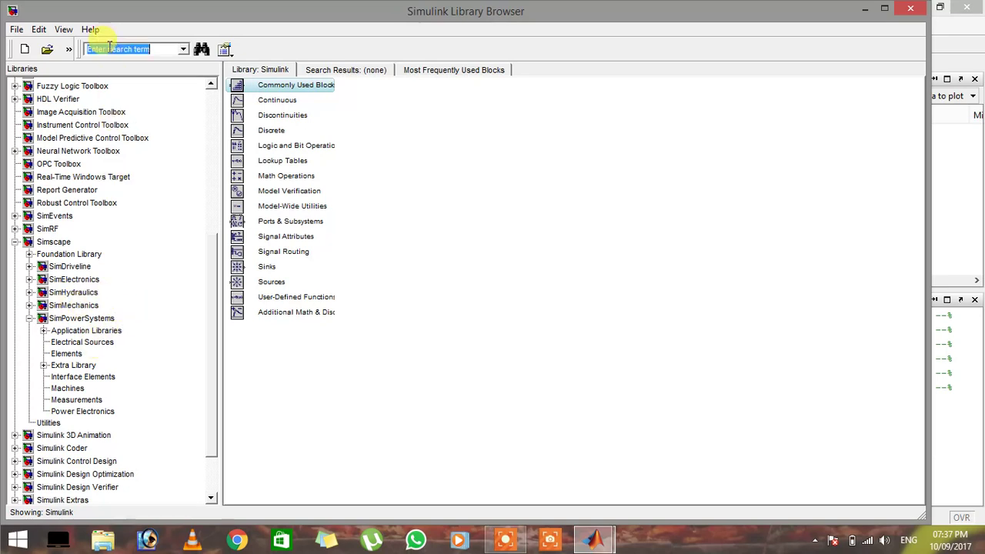
type("simpowersystems")
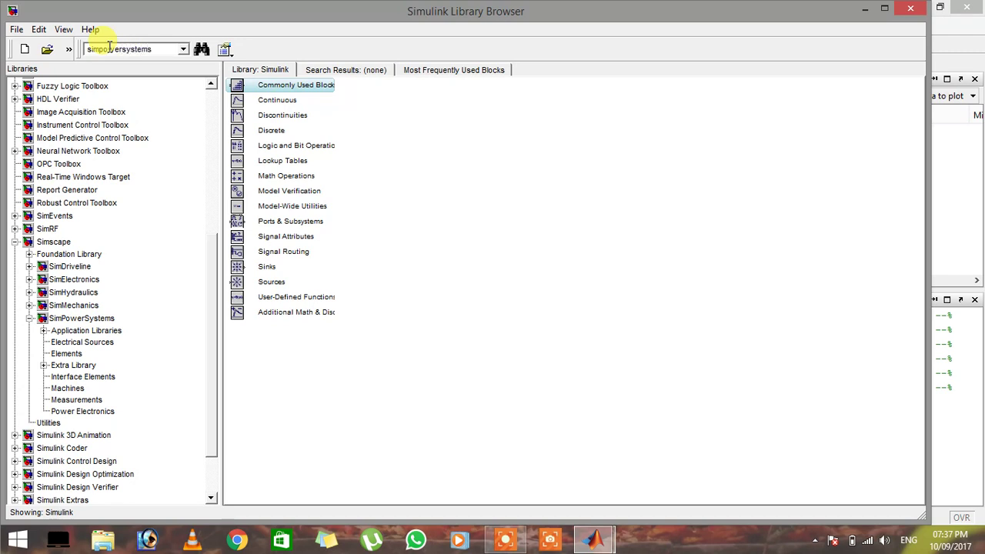
key("Return")
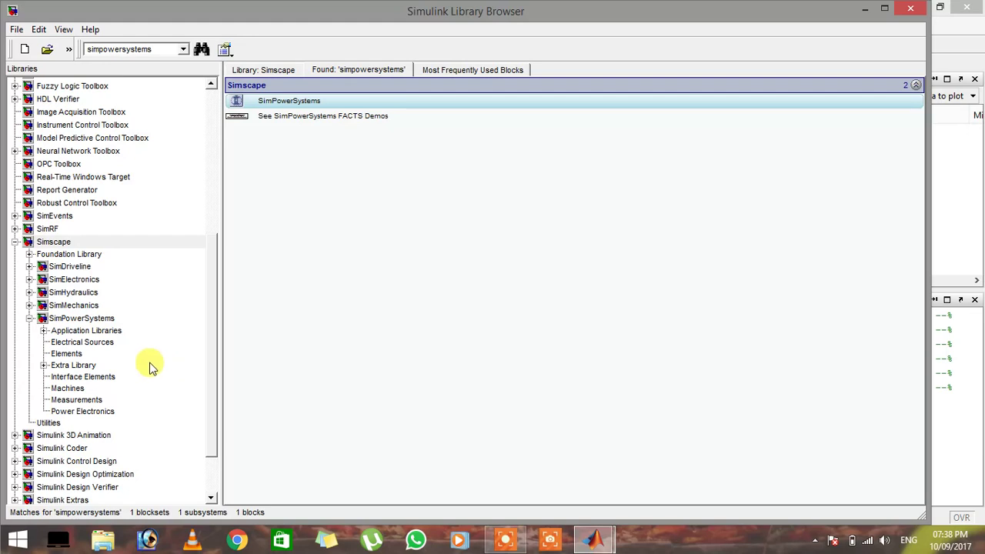
Step: Add a Three-Phase Programmable Voltage Source from Electrical Sources to a new model and place it near the canvas's upper-left corner
left_click(104, 344)
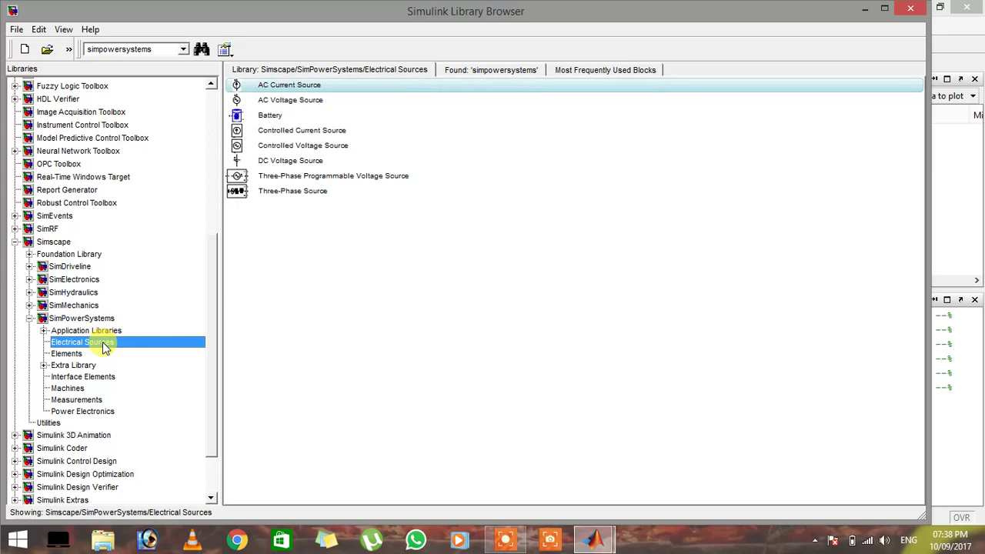
right_click(293, 183)
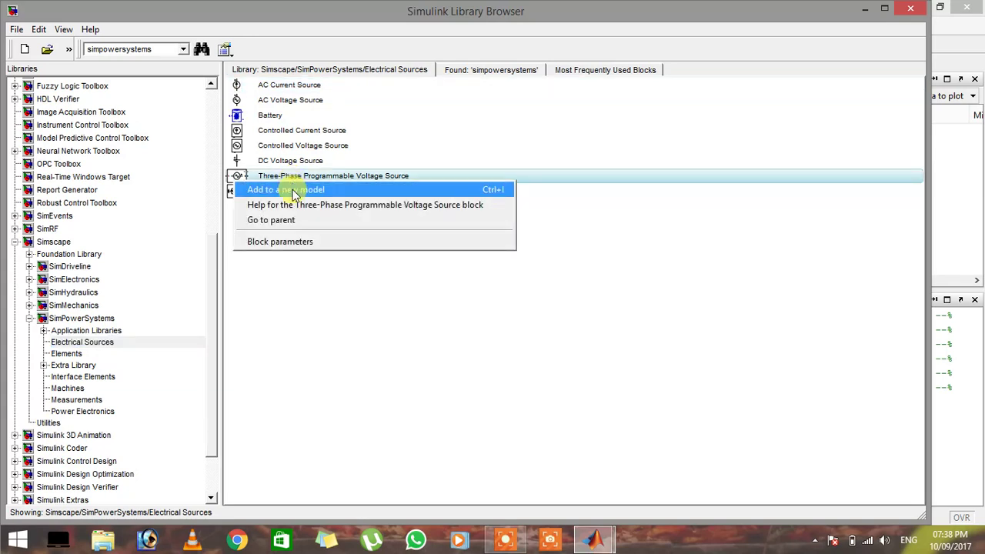
left_click(295, 193)
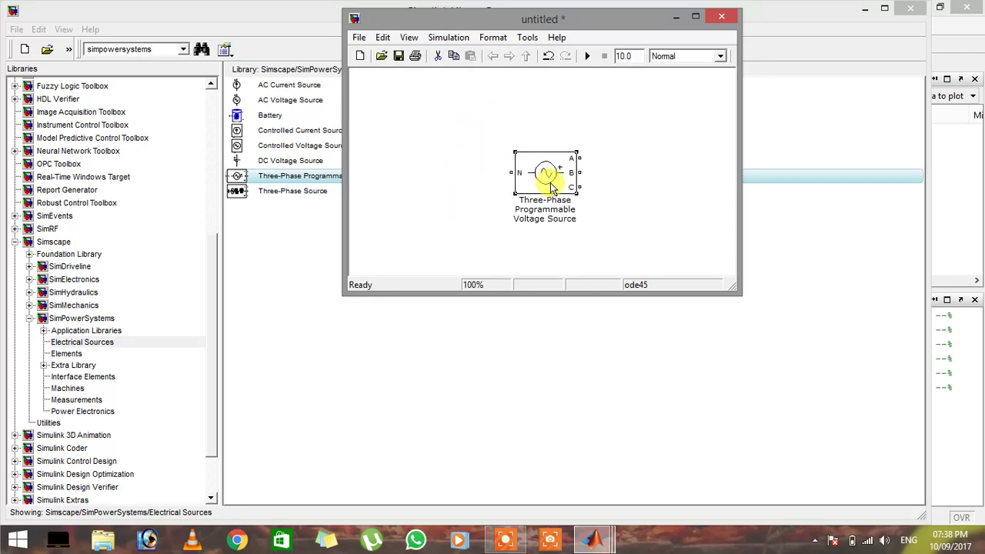
left_click_drag(545, 181, 436, 167)
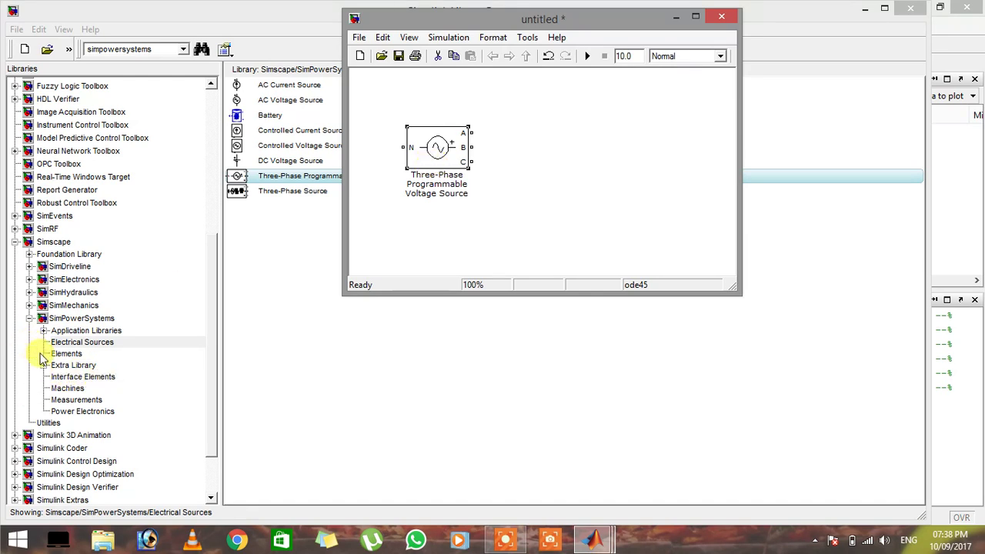
Step: Add a Three-Phase Series RLC Branch from the SimPowerSystems Elements library to the untitled model
left_click(58, 354)
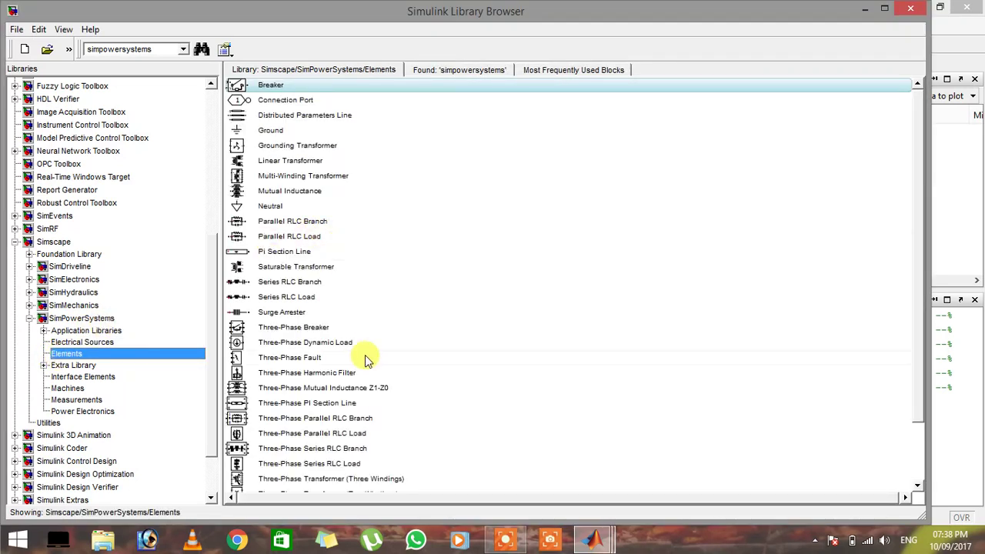
left_click(330, 450)
right_click(331, 452)
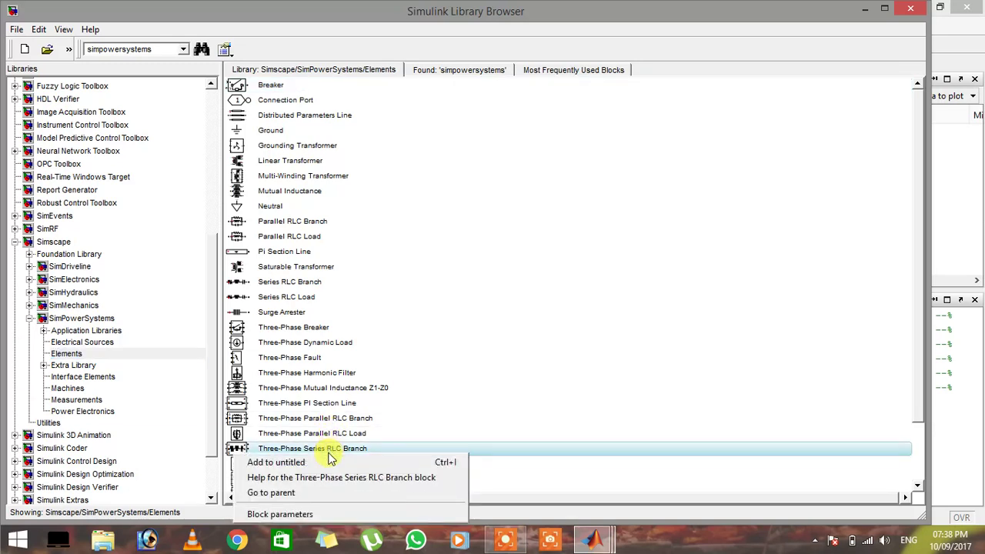
left_click(328, 463)
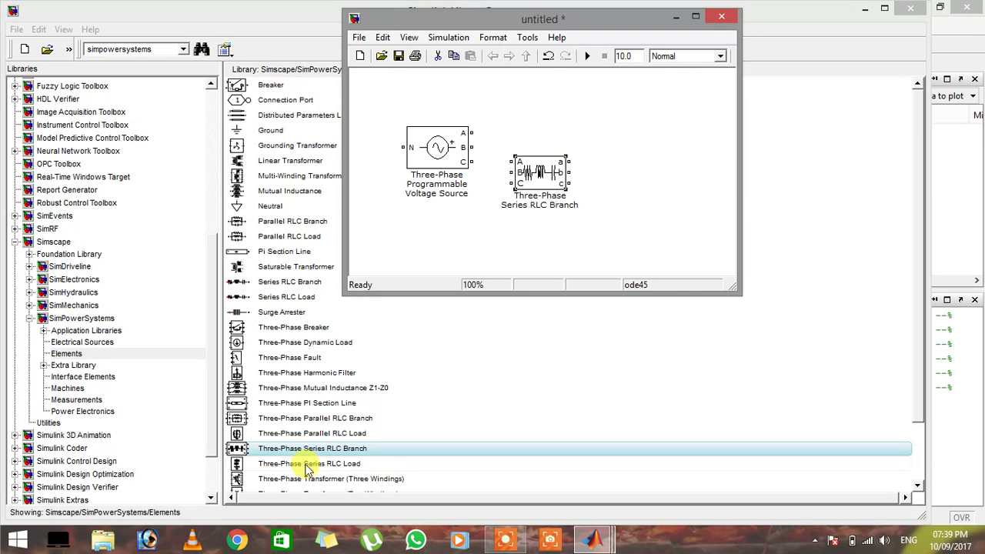
Step: Add a Three-Phase Series RLC Load to the model and separate it from the RLC Branch, with the load above the branch
left_click(312, 463)
right_click(308, 464)
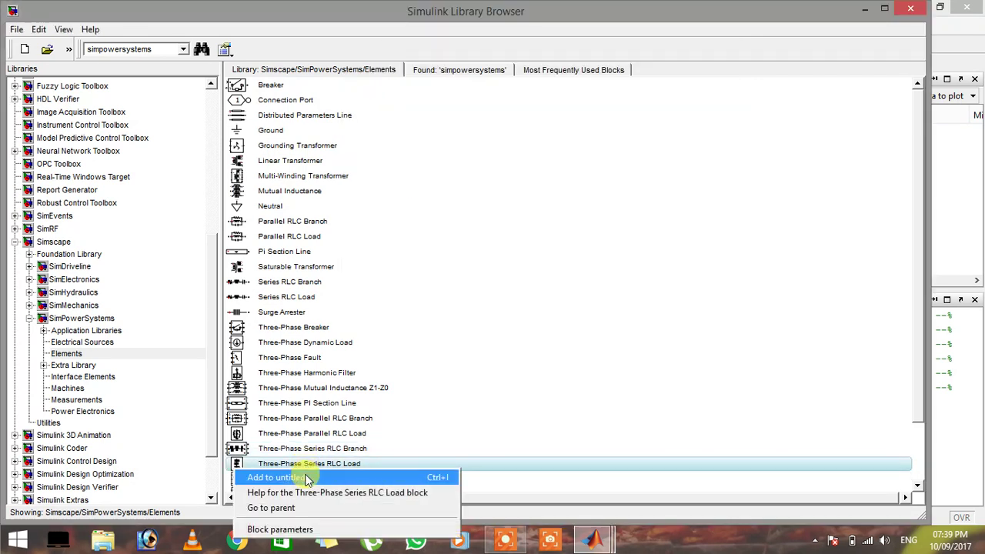
left_click(297, 477)
left_click_drag(564, 175, 627, 225)
left_click(547, 169)
left_click_drag(548, 169, 612, 119)
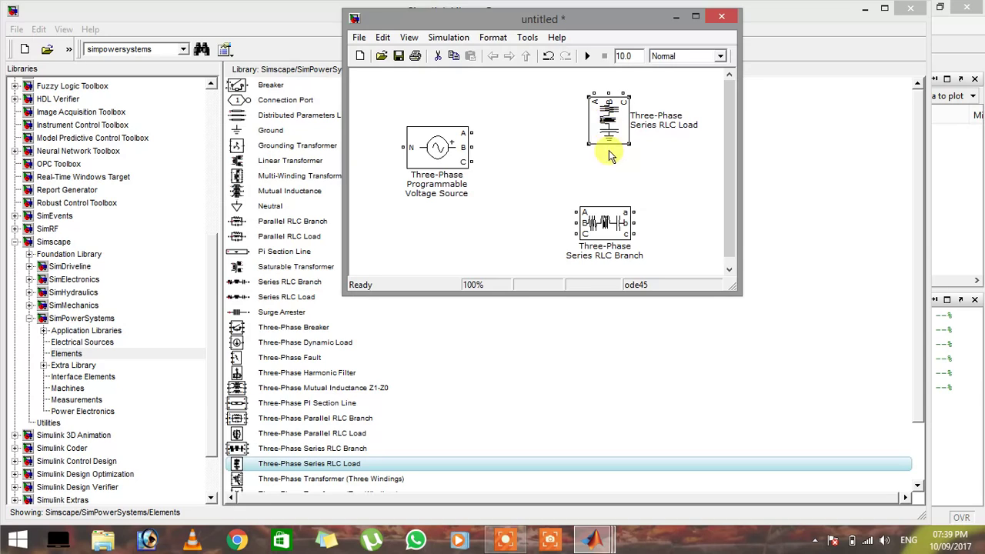
Step: Add a Three-Phase V-I Measurement block from the SimPowerSystems Measurements library to the model
left_click(68, 400)
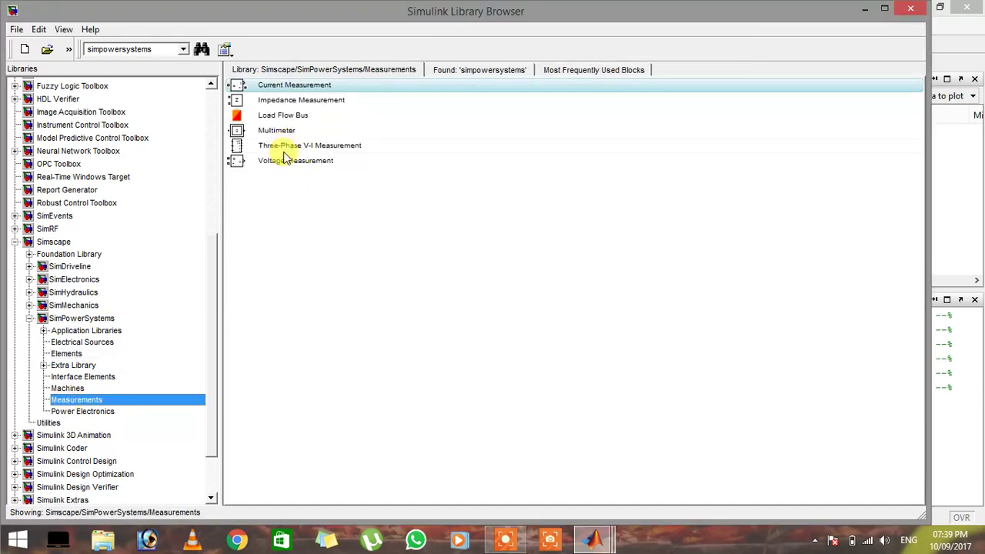
left_click(286, 154)
right_click(286, 153)
left_click(289, 159)
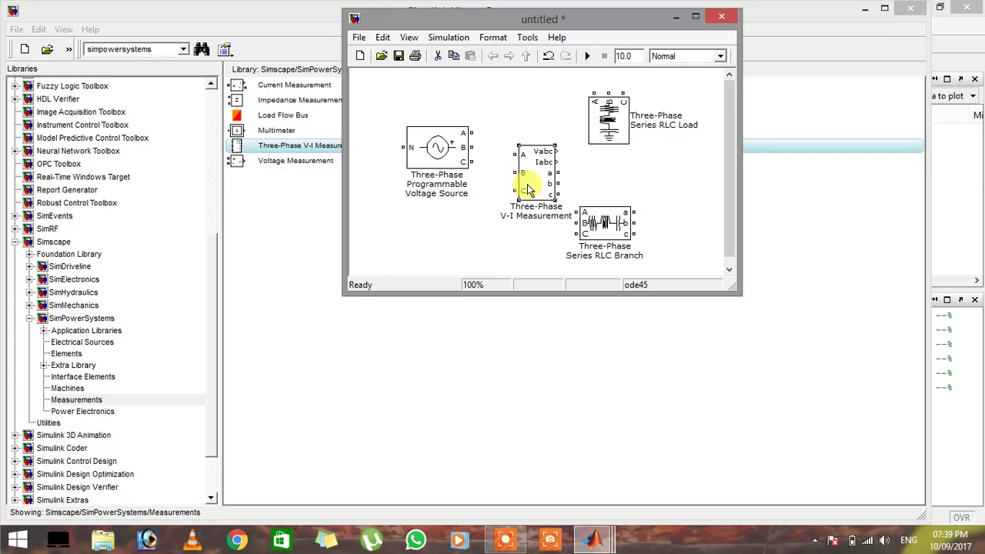
Step: Add a Three-Phase PI Section Line from the Elements library and place it between the RLC Load and RLC Branch
left_click(68, 353)
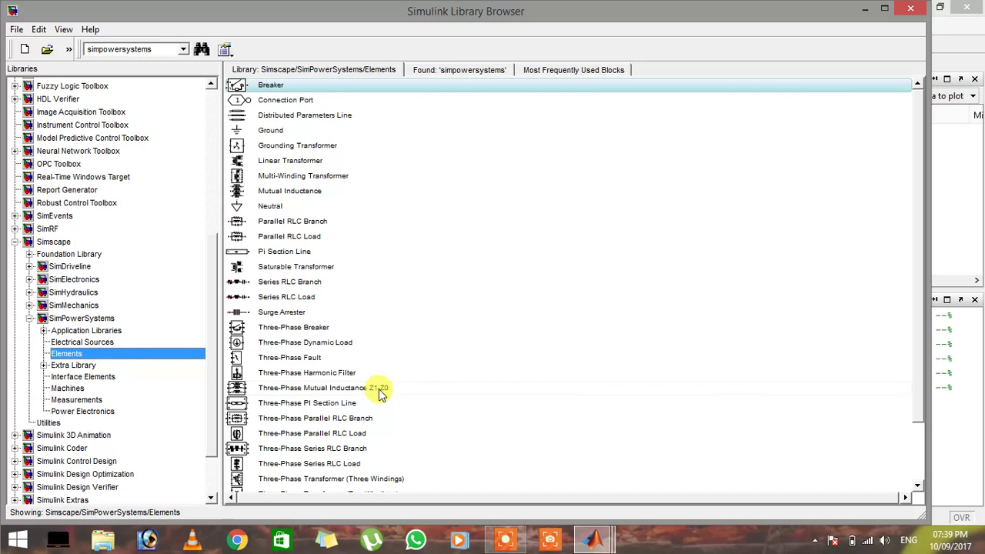
right_click(339, 407)
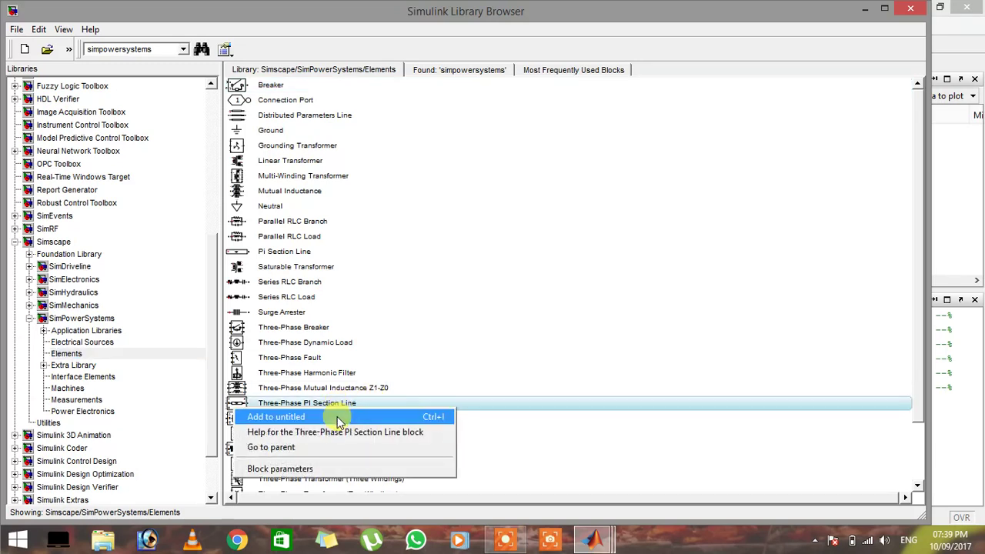
left_click(339, 422)
left_click_drag(522, 166, 629, 187)
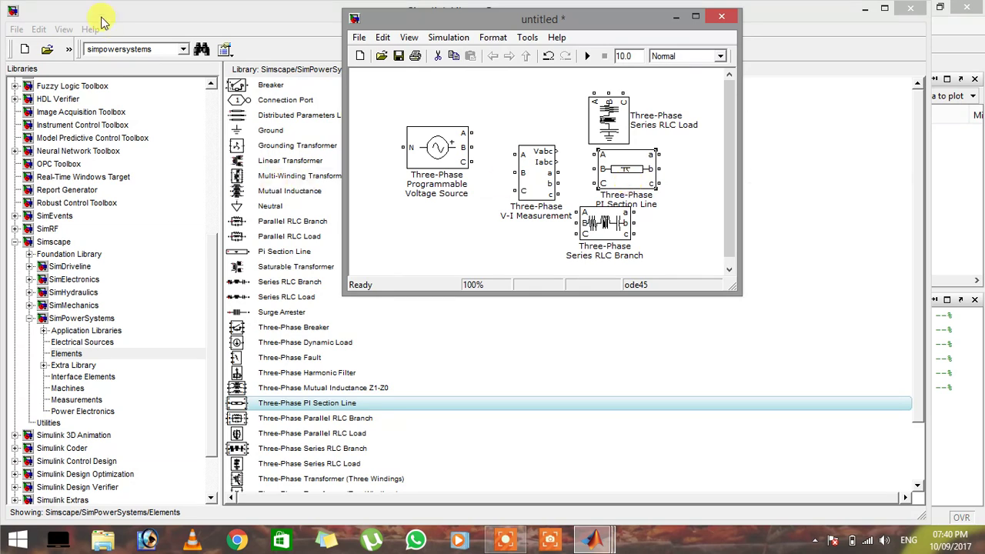
Step: Search the libraries for "powergui" and add the powergui block to the untitled model
left_click(110, 49)
double_click(110, 49)
type("powergui")
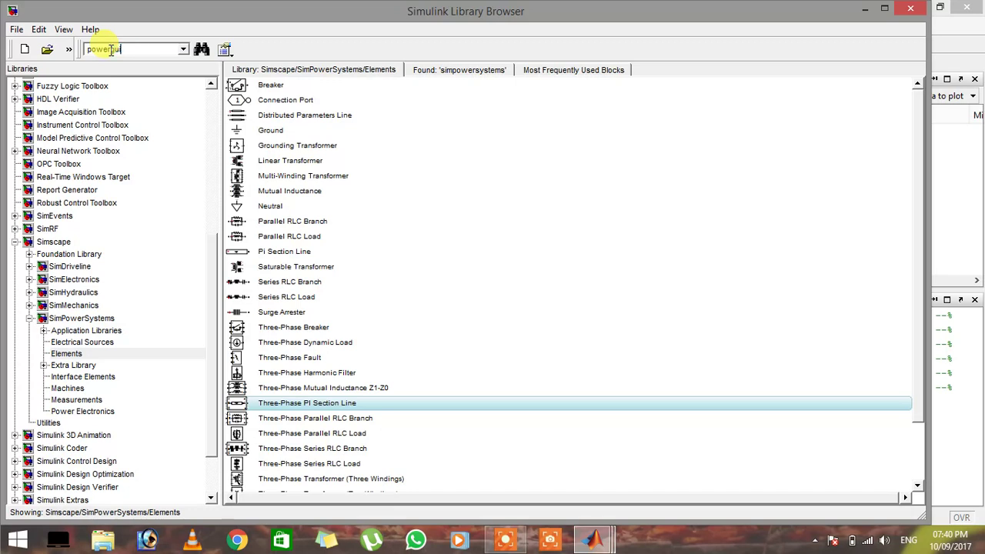
key("Return")
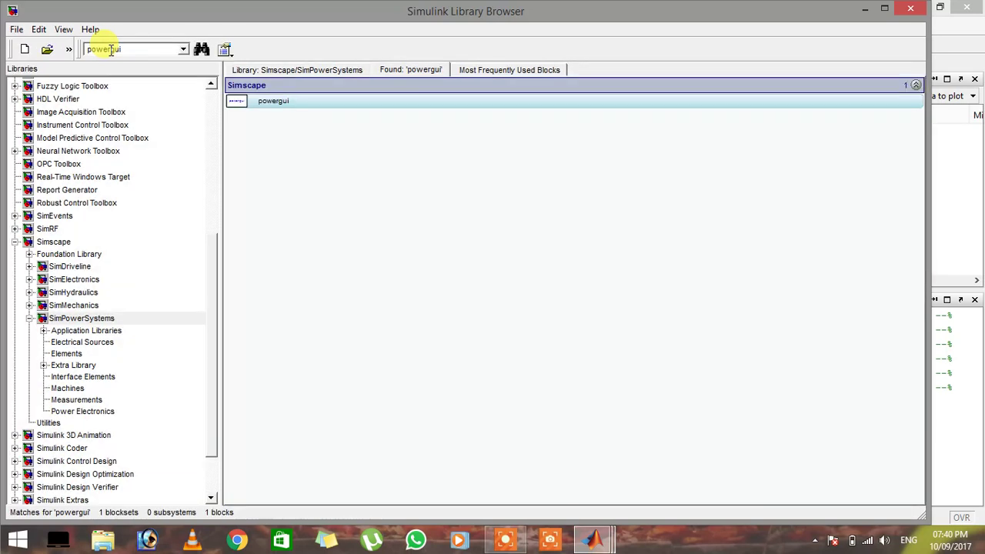
right_click(260, 106)
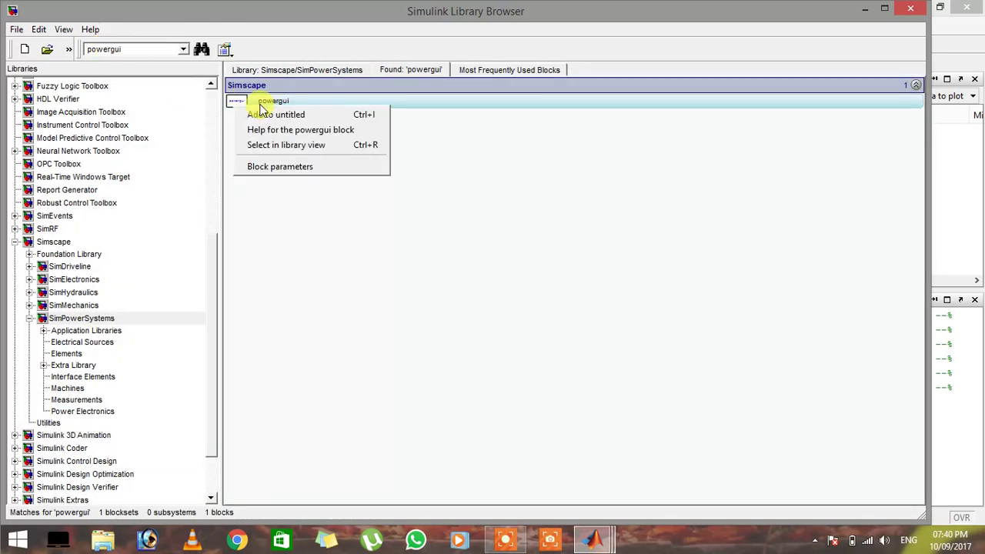
left_click(264, 116)
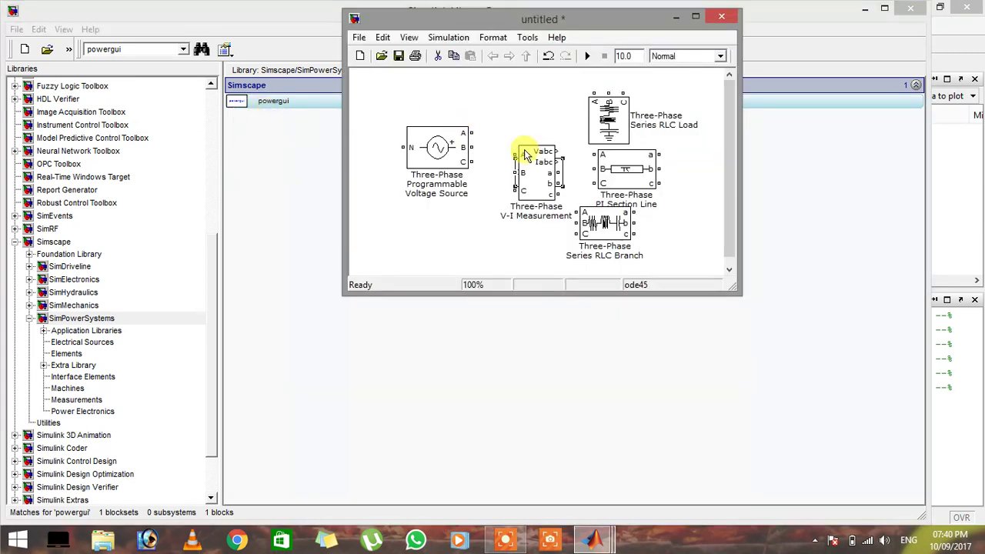
Step: Maximize the model window, move the V-I Measurement block lower, and place the PI Section Line in the RLC Branch's row
left_click(697, 17)
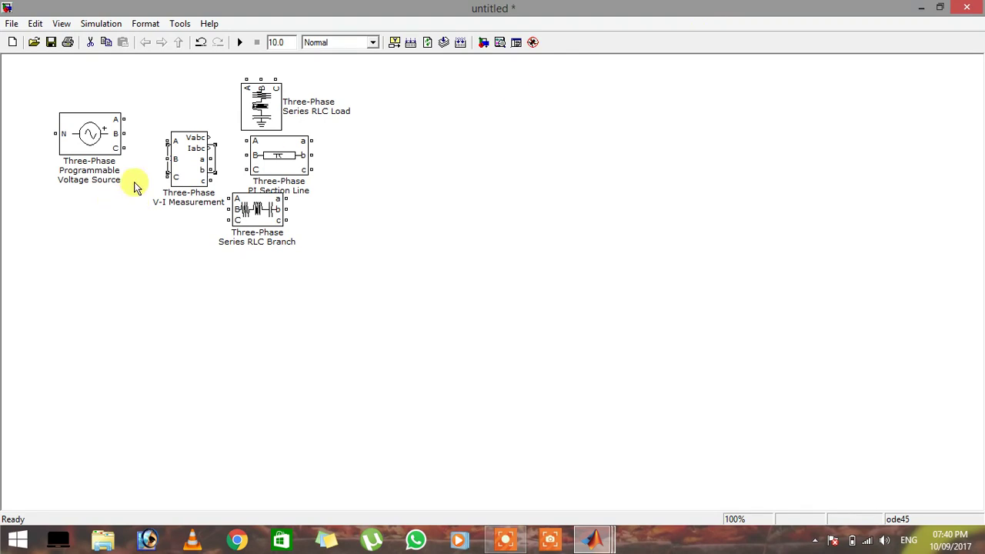
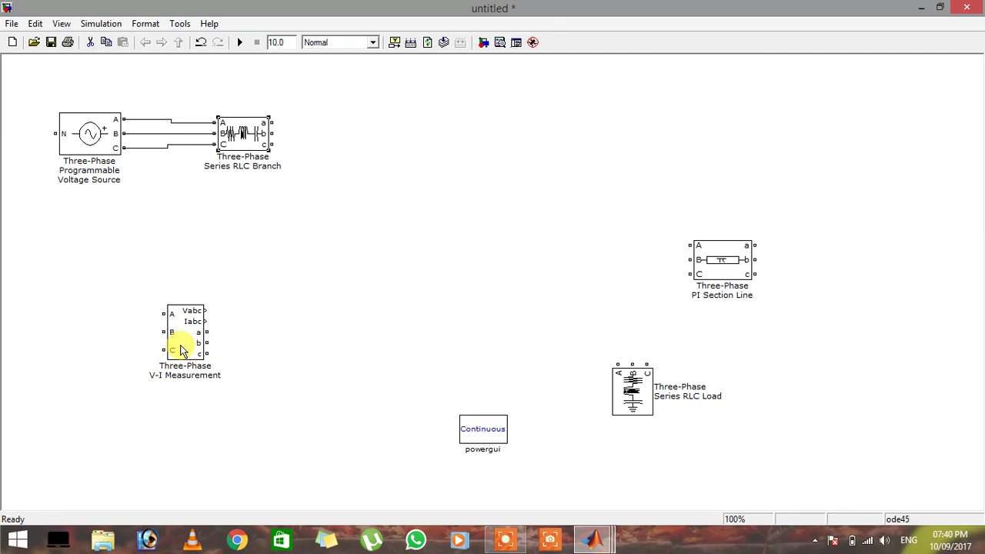
left_click_drag(182, 351, 218, 413)
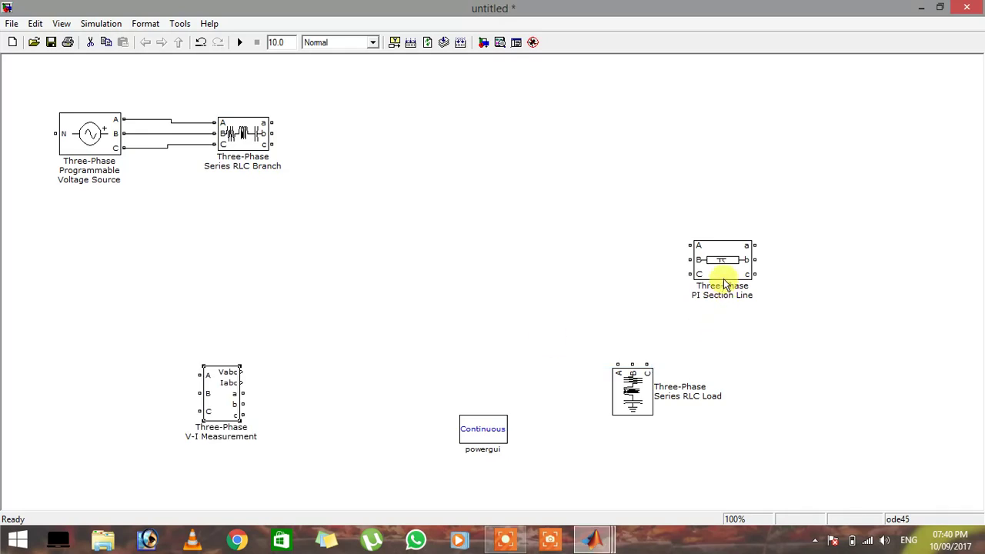
left_click_drag(719, 281, 453, 150)
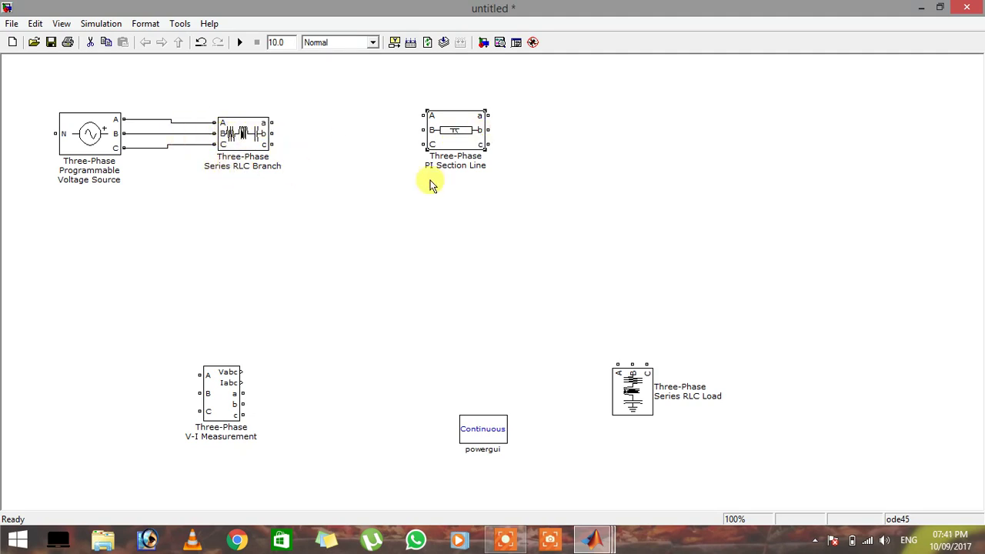
Step: Place the V-I Measurement block between the RLC Branch and the PI Section Line, shifting the PI Section Line further right
left_click_drag(223, 399, 343, 227)
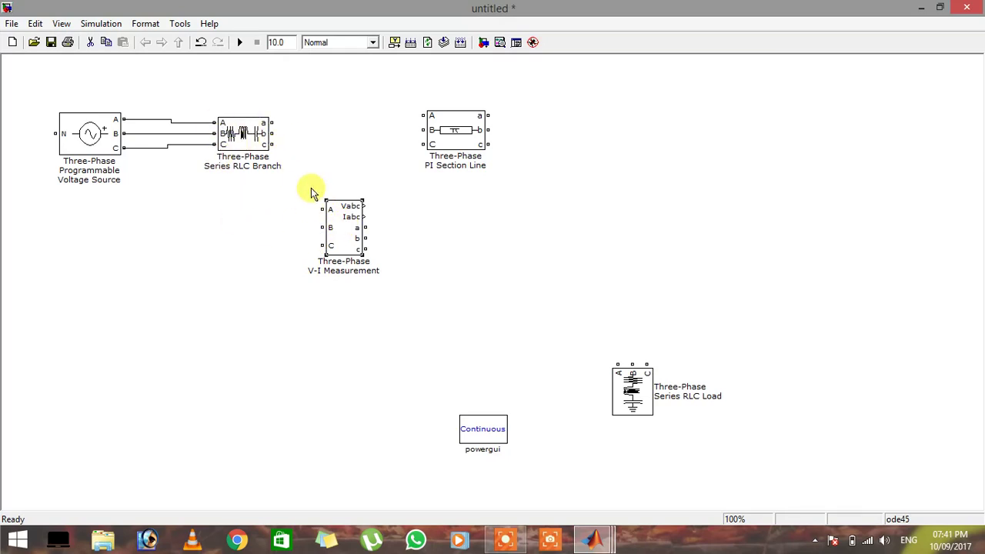
left_click_drag(347, 238, 362, 148)
left_click_drag(439, 143, 530, 139)
mouse_move(377, 150)
left_mouse_down()
mouse_move(378, 137)
mouse_move(389, 140)
left_mouse_up()
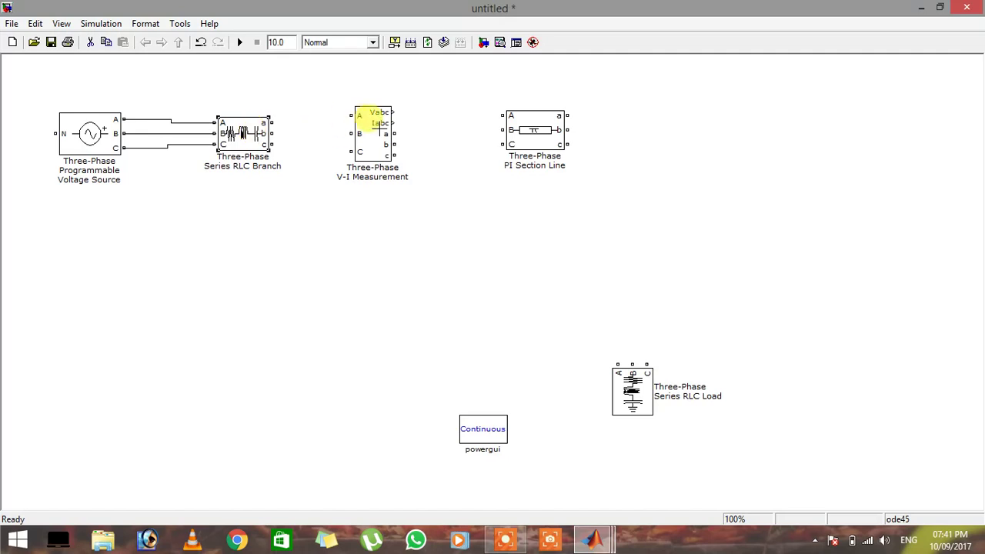
Step: Connect all three phases from the RLC Branch to the V-I Measurement block and from there to the PI Section Line
left_click(379, 123, "ctrl")
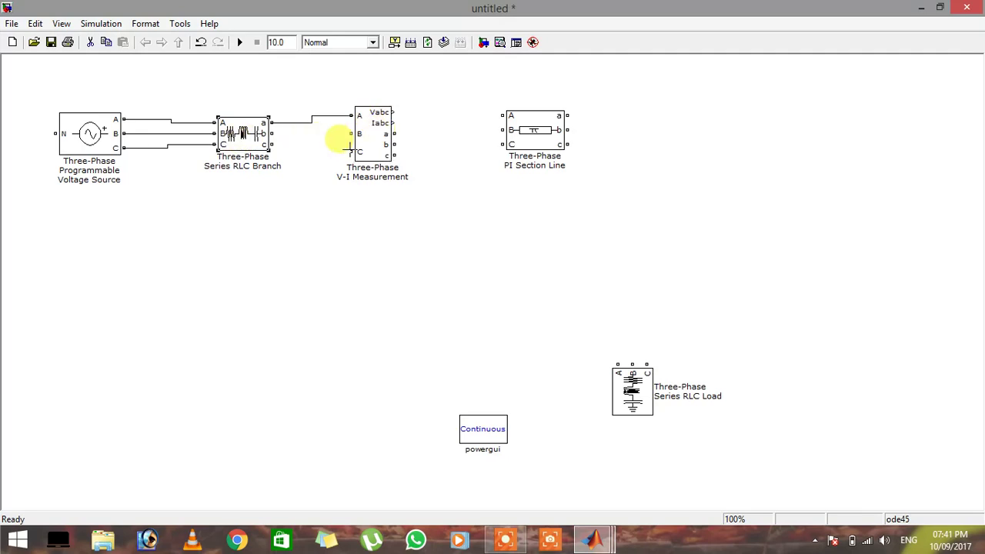
left_click(389, 152)
left_click(362, 133, "ctrl")
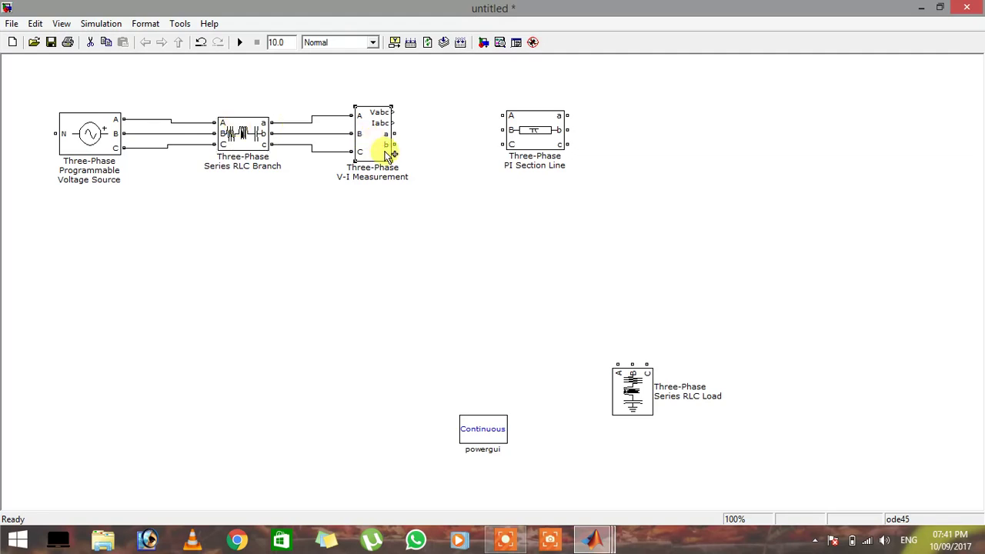
mouse_move(523, 129)
left_mouse_down()
mouse_move(523, 143)
mouse_move(488, 114)
mouse_move(394, 133)
mouse_move(503, 140)
mouse_move(480, 154)
mouse_move(394, 155)
left_mouse_up()
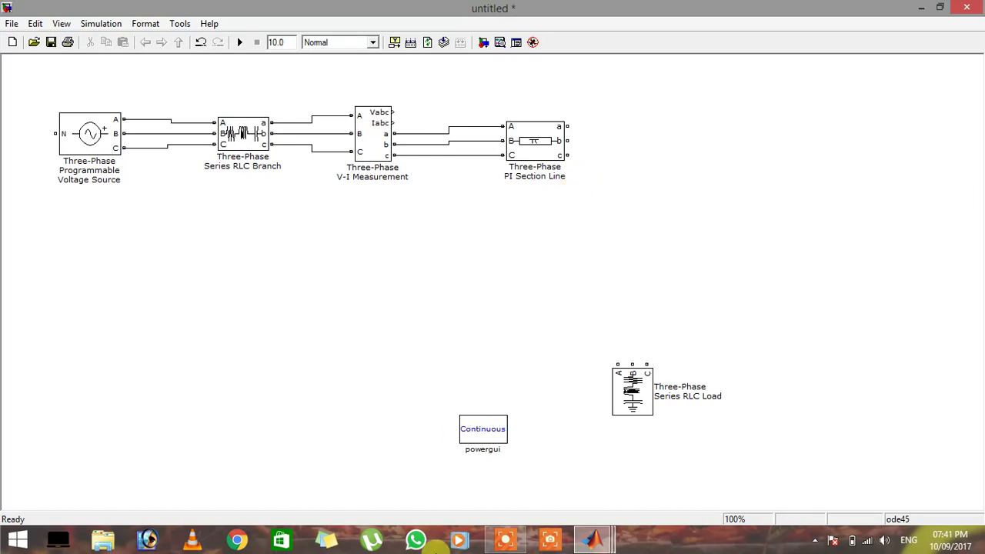
Step: Add a second Three-Phase V-I Measurement block from the SimPowerSystems Measurements library and place it right of the PI Section Line
mouse_move(592, 539)
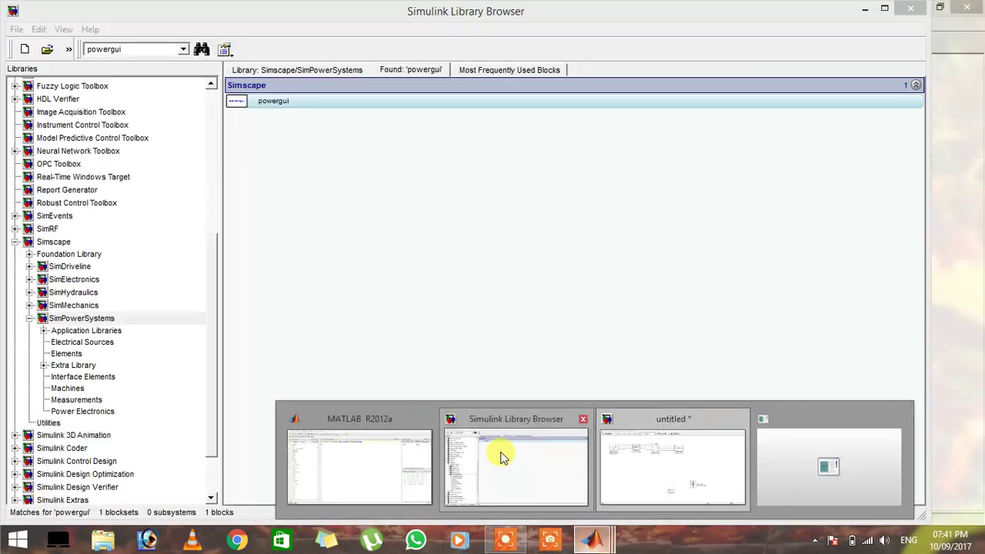
left_click(500, 457)
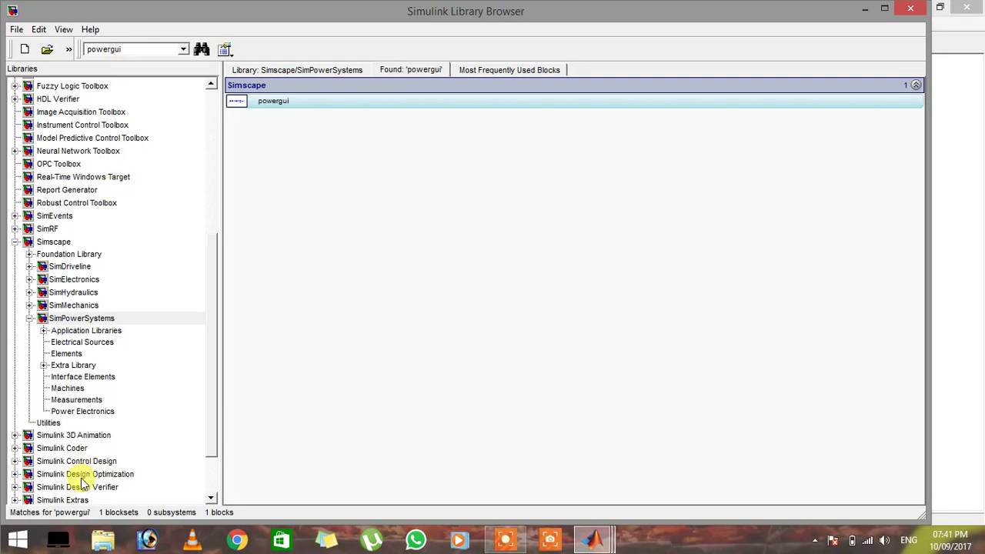
left_click(77, 400)
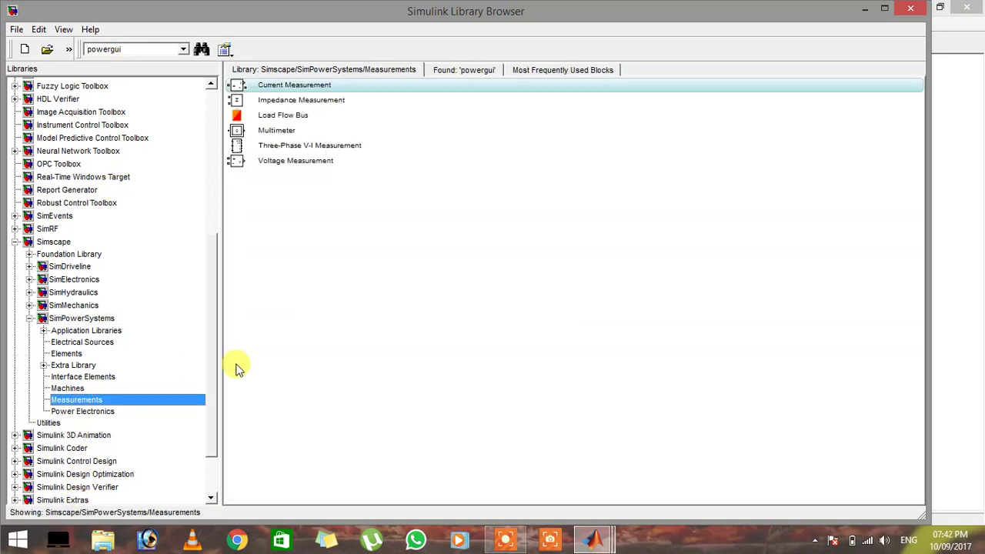
left_click(303, 145)
right_click(303, 145)
left_click(306, 159)
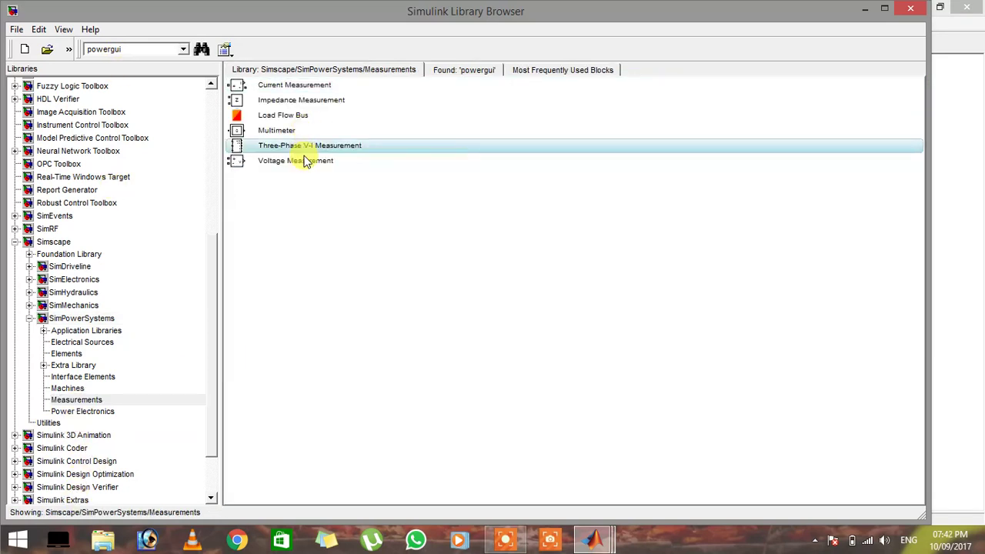
left_click_drag(500, 292, 664, 175)
Step: Move the RLC Load out of the way and connect the PI Section Line's three outputs to the second V-I Measurement block
left_click_drag(633, 396, 876, 295)
mouse_move(567, 126)
left_mouse_down()
mouse_move(650, 145)
mouse_move(655, 159)
mouse_move(567, 141)
left_mouse_up()
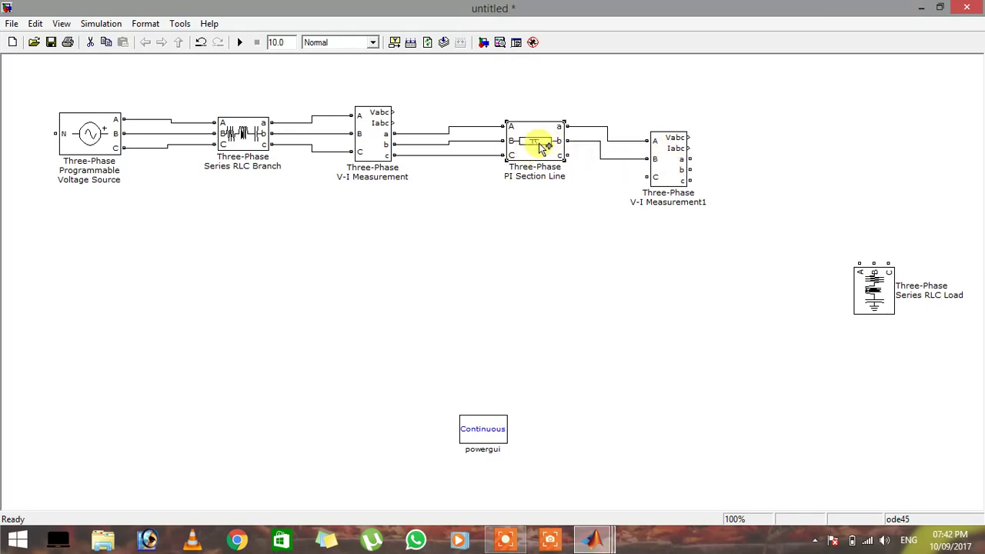
left_click_drag(648, 176, 665, 152)
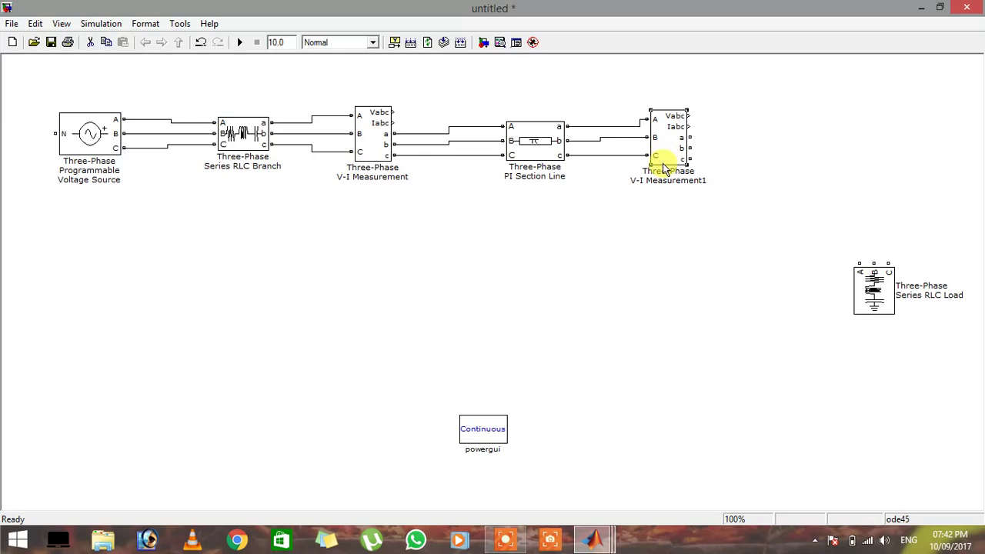
Step: Place the RLC Load to the lower right of the second V-I Measurement block and connect outputs a, b and c to it
left_click_drag(874, 300, 752, 217)
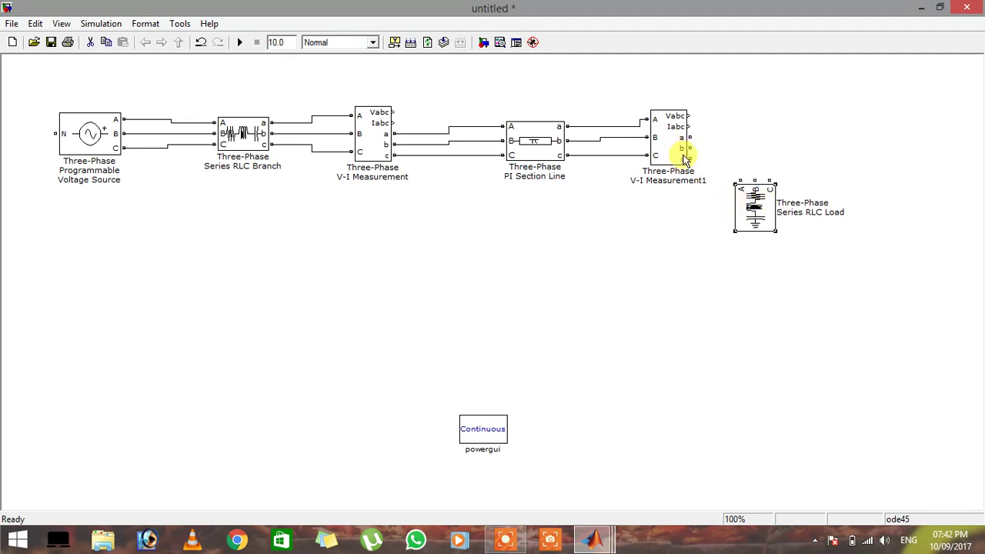
left_click_drag(690, 137, 741, 182)
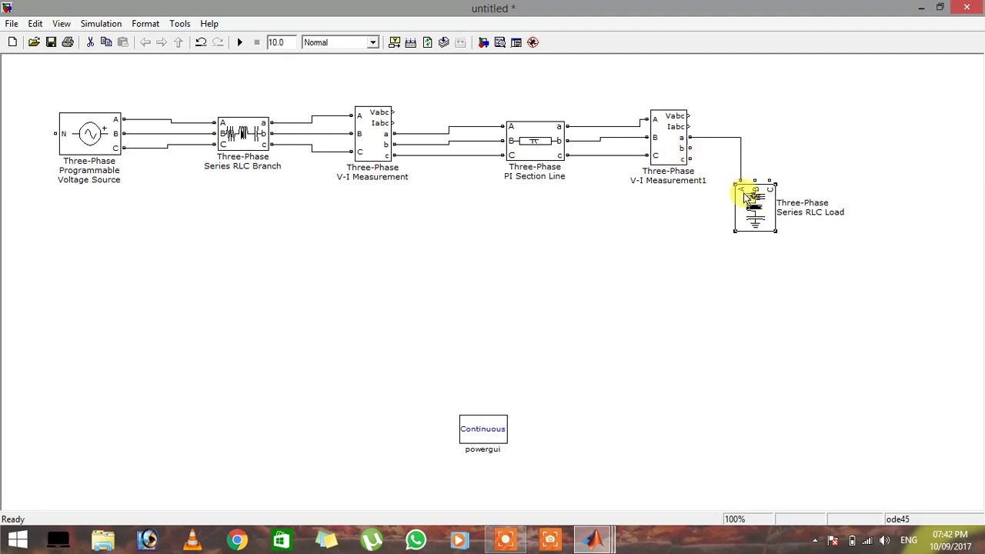
left_click_drag(690, 147, 755, 184)
left_click(773, 214, "ctrl")
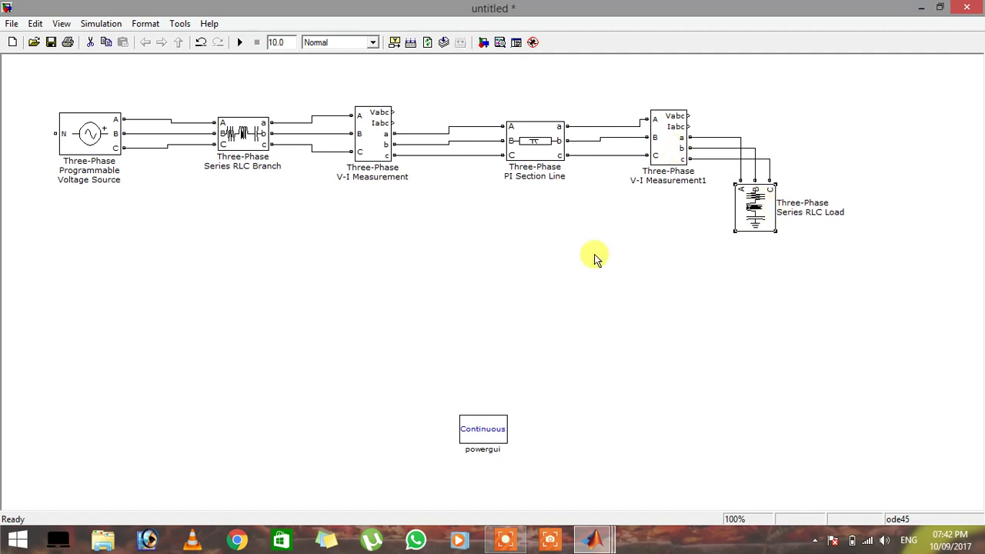
Step: Move the whole wired circuit, from voltage source to load, lower on the canvas to free space above it
left_click_drag(40, 94, 863, 283)
left_click_drag(536, 154, 545, 236)
left_click(380, 309)
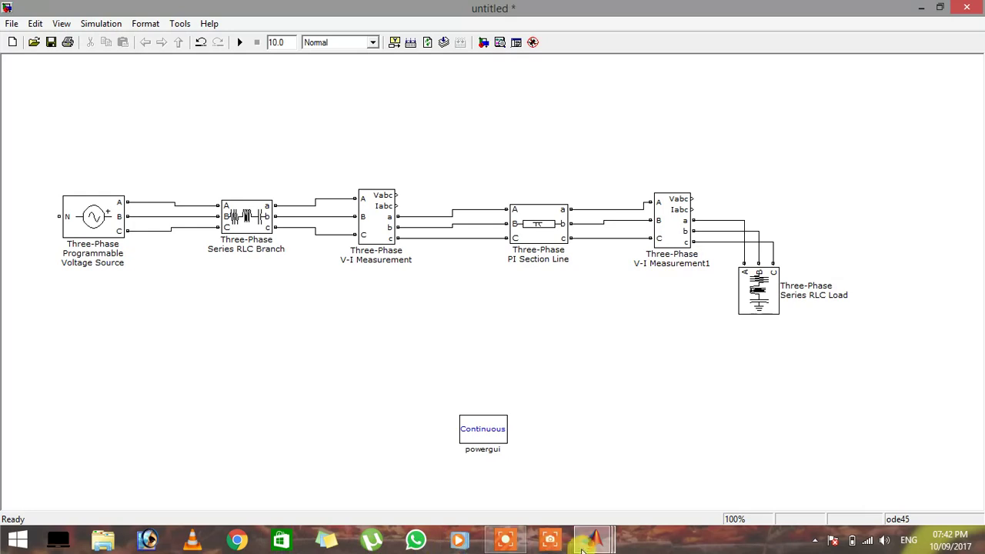
Step: Search the libraries for "ground", add the SimPowerSystems Ground block and connect it to the voltage source's N terminal
mouse_move(593, 539)
left_click(488, 494)
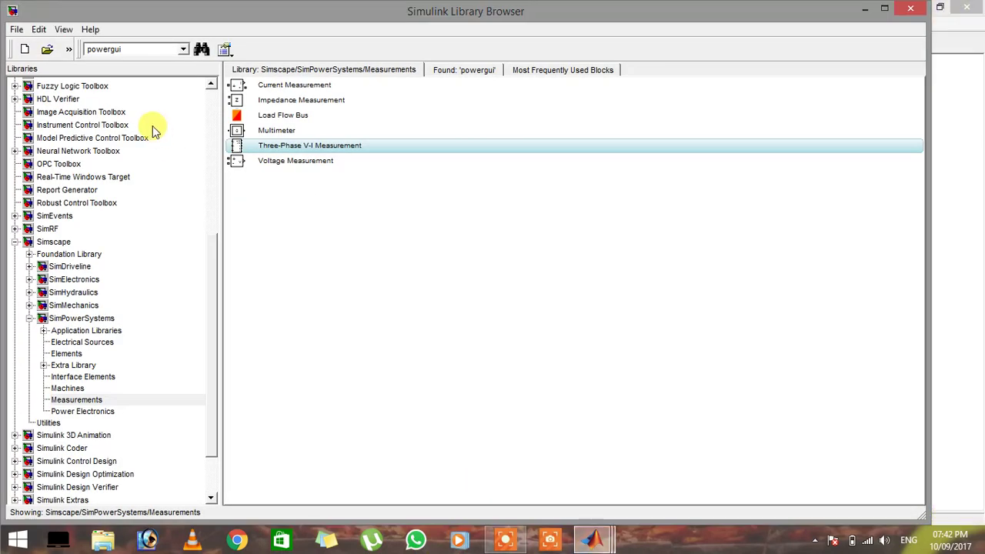
double_click(125, 49)
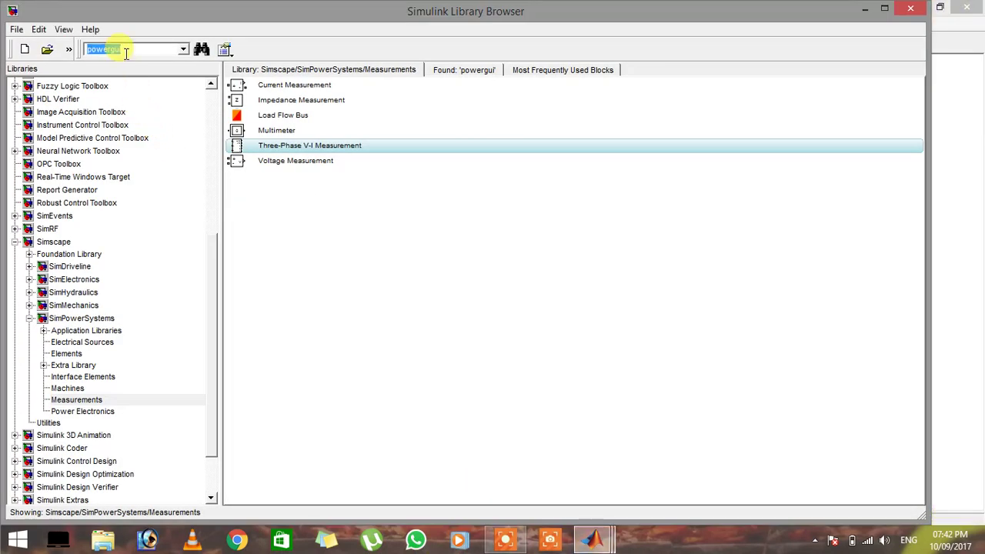
key("Return")
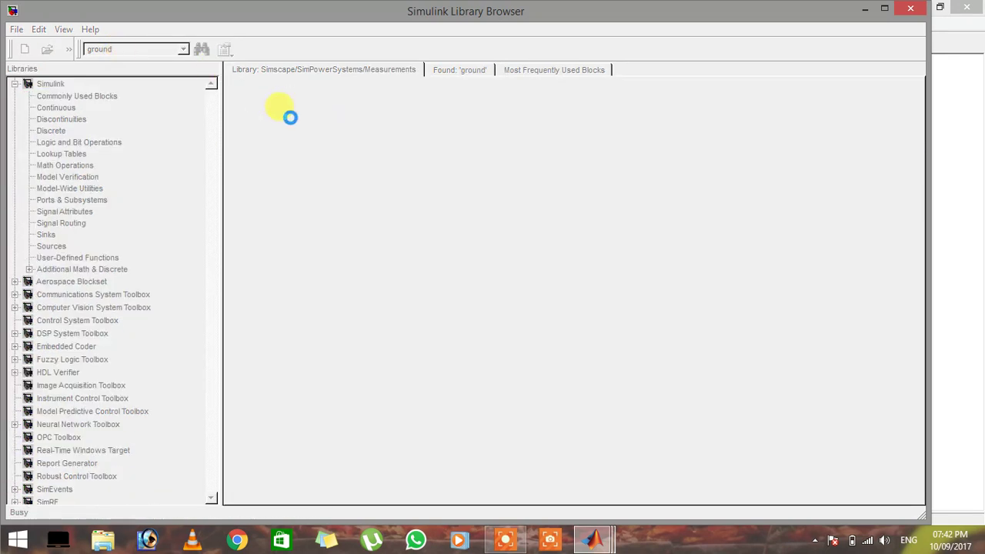
right_click(270, 163)
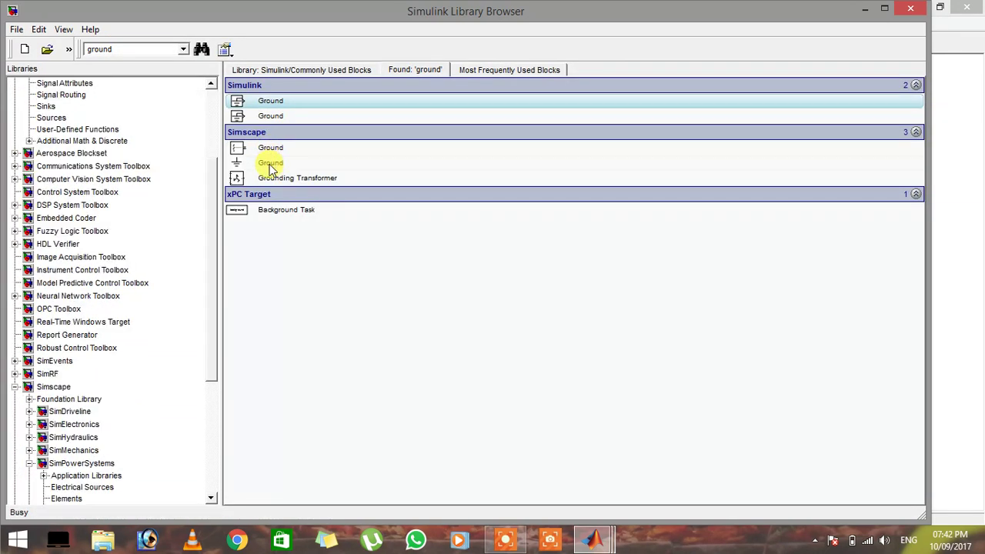
left_click(290, 176)
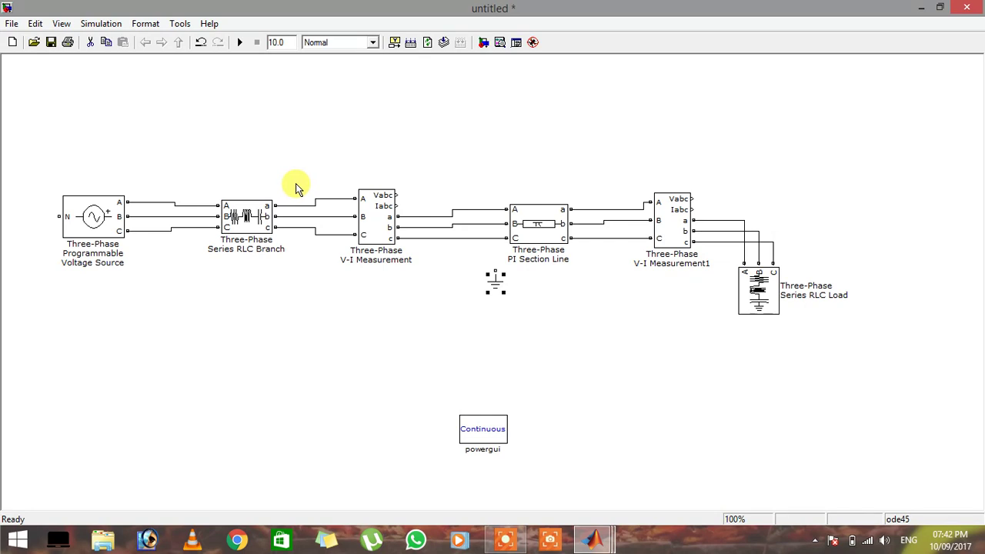
mouse_move(499, 288)
left_mouse_down()
mouse_move(7, 238)
mouse_move(26, 233)
mouse_move(38, 206)
mouse_move(23, 219)
mouse_move(26, 252)
left_mouse_up()
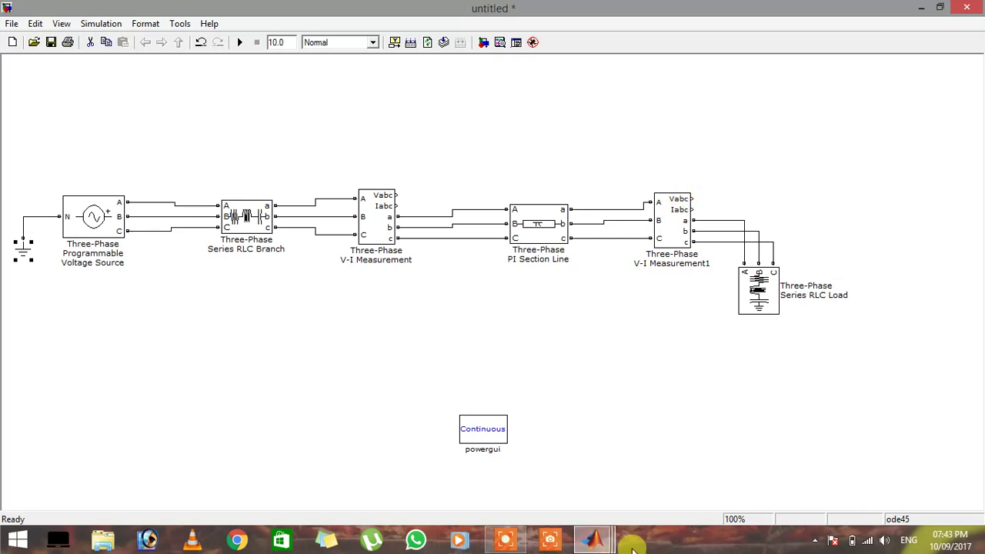
Step: Search the libraries for "scope", add the Simulink Scope block and place it above the second V-I Measurement block
mouse_move(586, 545)
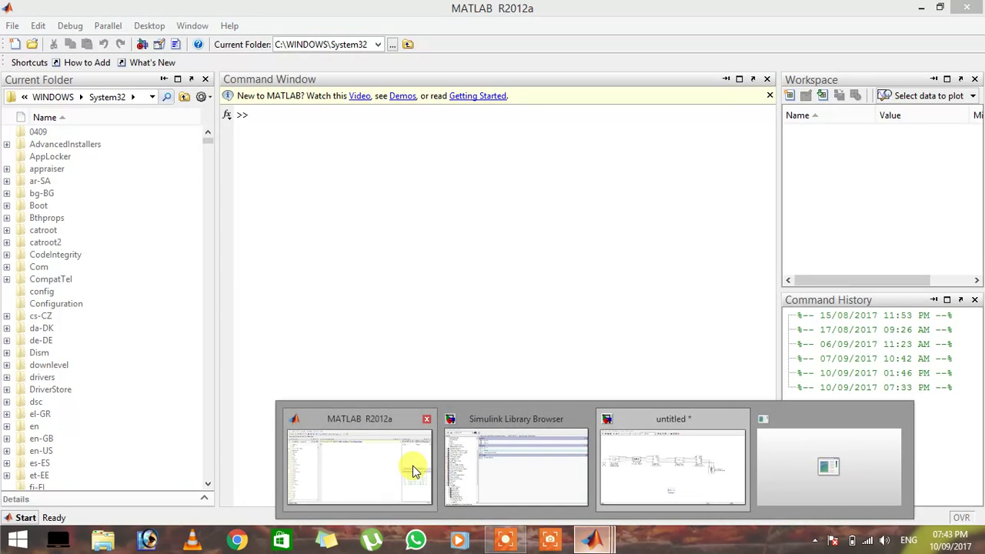
left_click(414, 465)
left_click(592, 540)
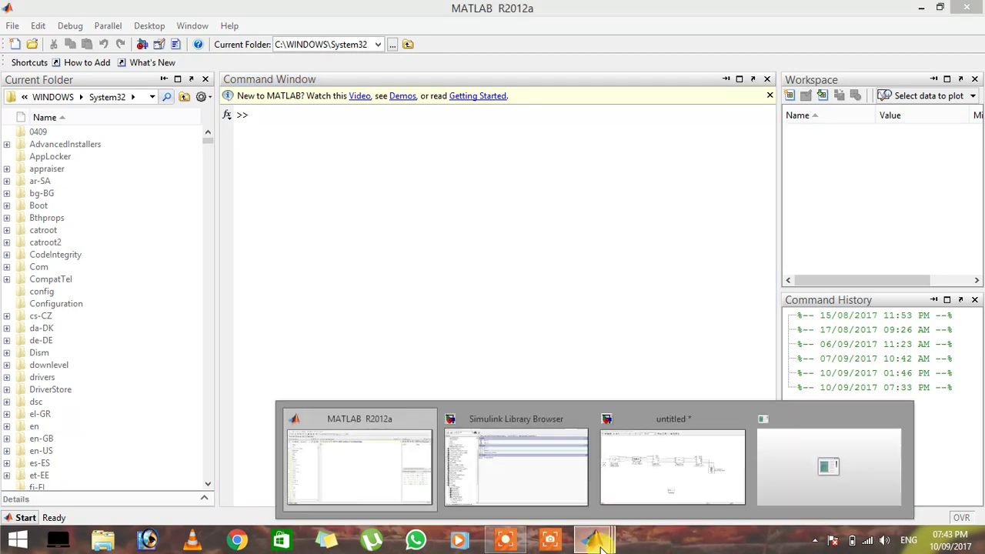
left_click(559, 493)
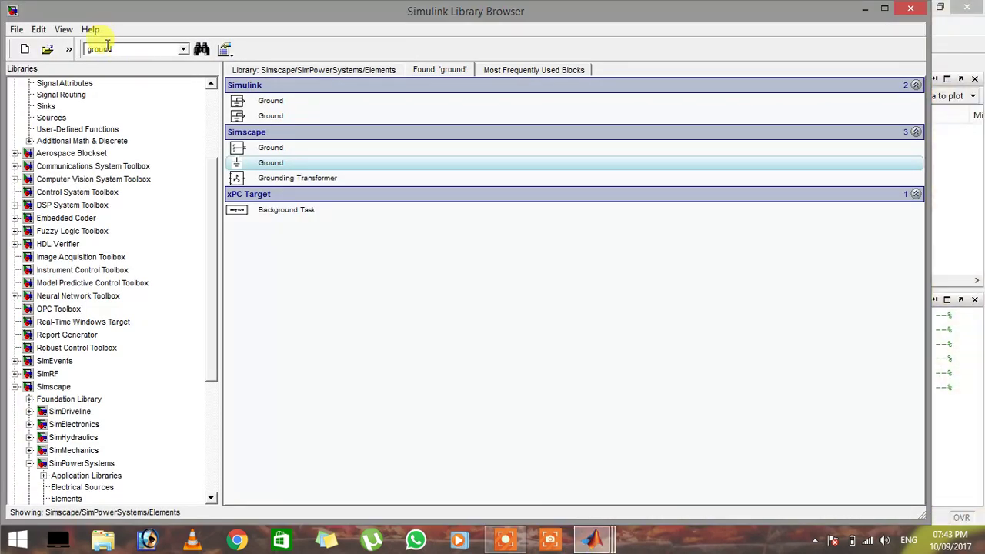
type("sc")
key("Return")
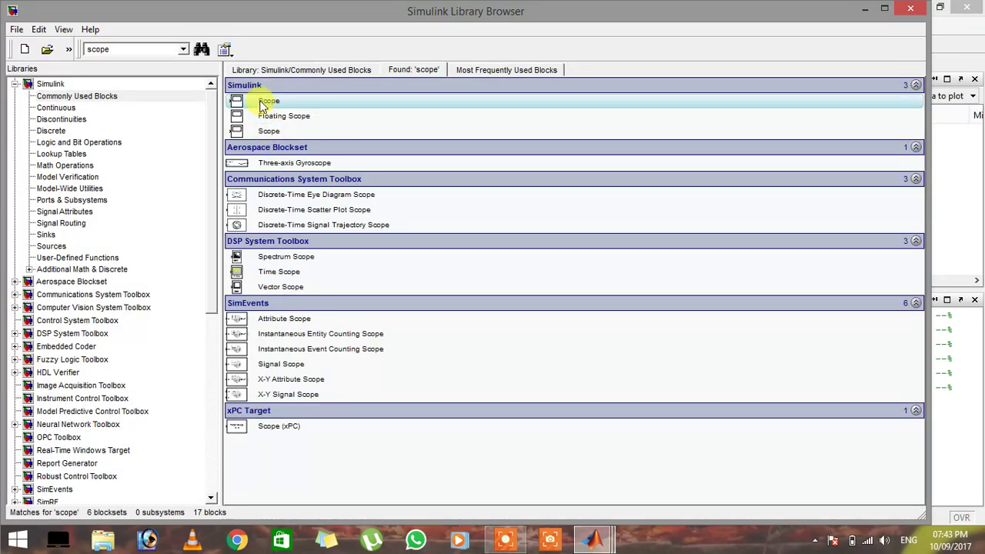
right_click(262, 105)
left_click(270, 113)
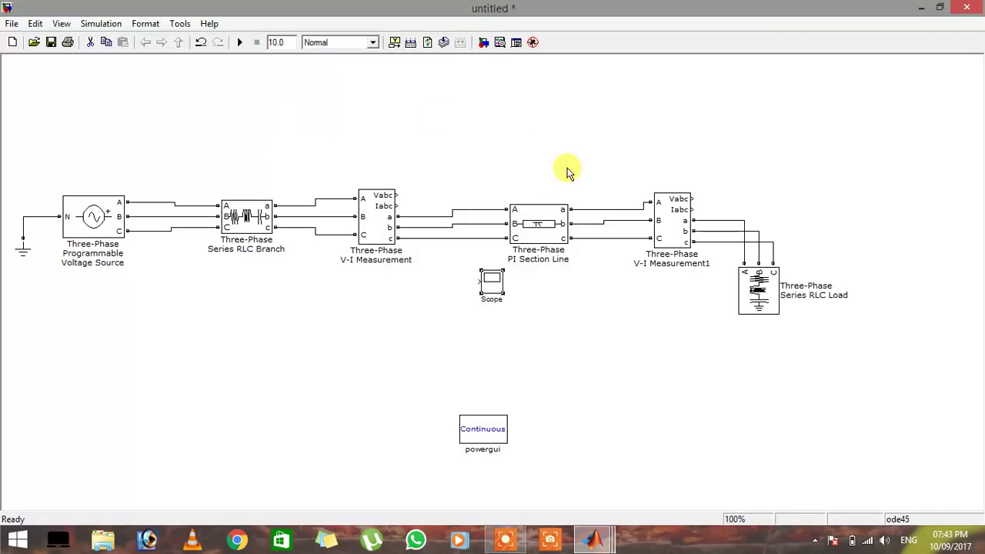
left_click_drag(492, 281, 641, 84)
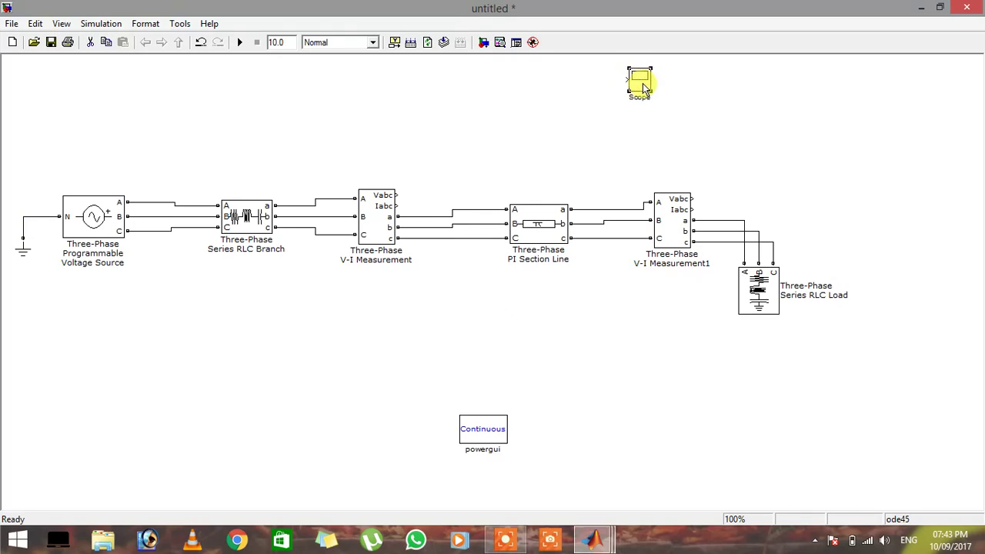
Step: Set the Scope's number of axes to 4 in its parameters and close the Scope window
double_click(641, 83)
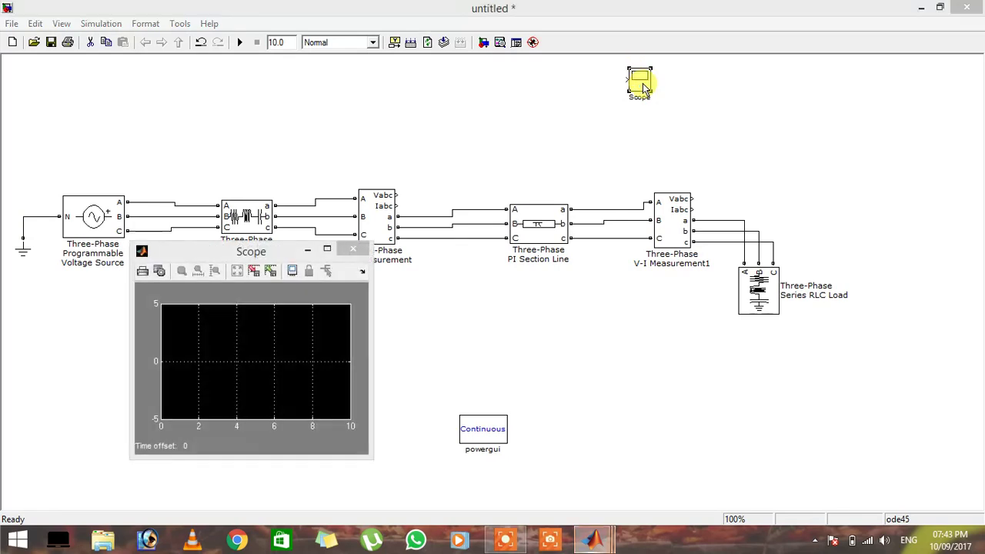
left_click(157, 274)
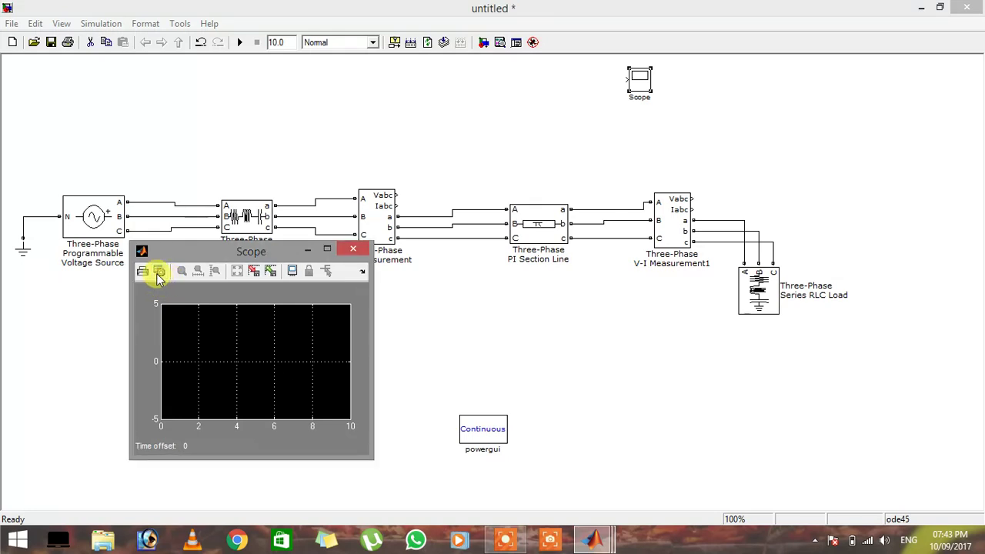
left_click(159, 274)
left_click_drag(230, 341, 193, 345)
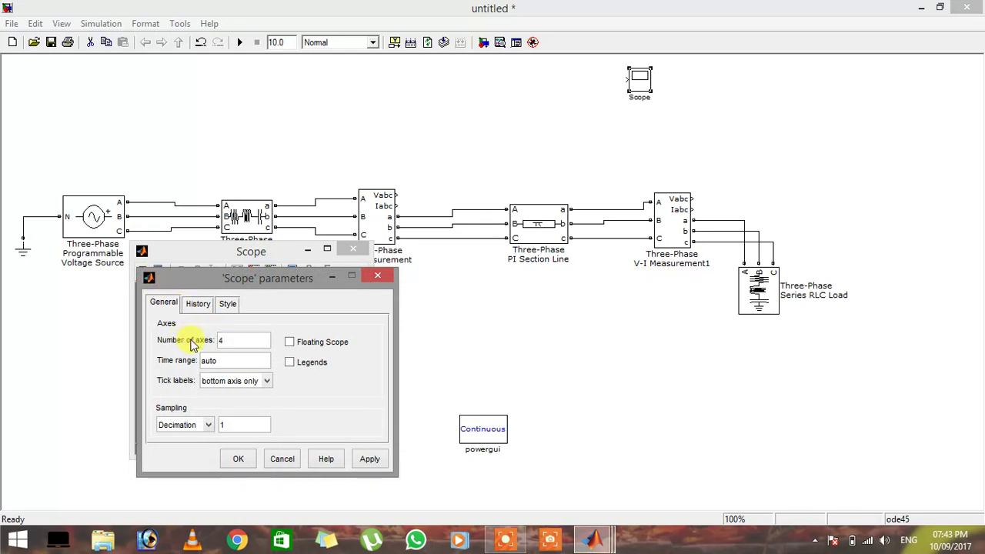
left_click(240, 458)
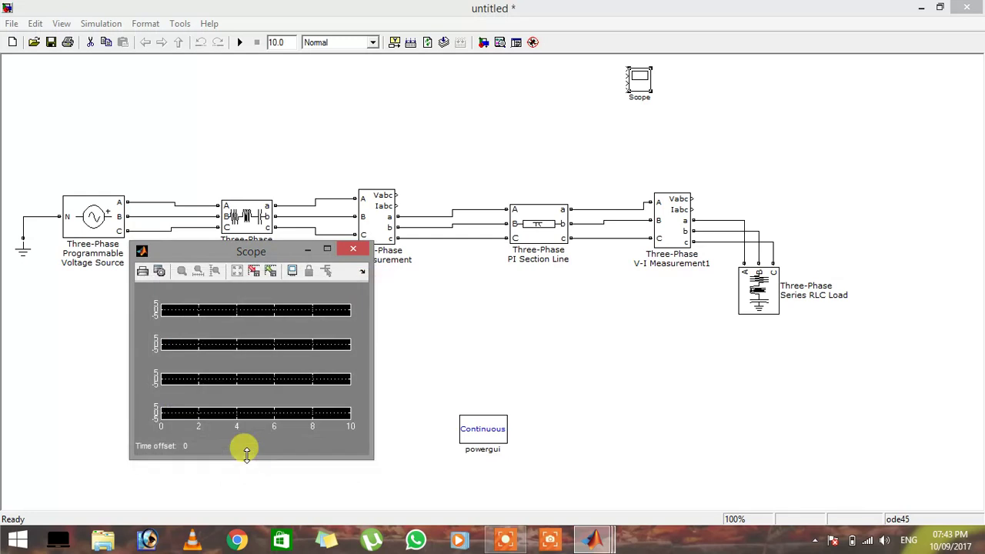
left_click(352, 253)
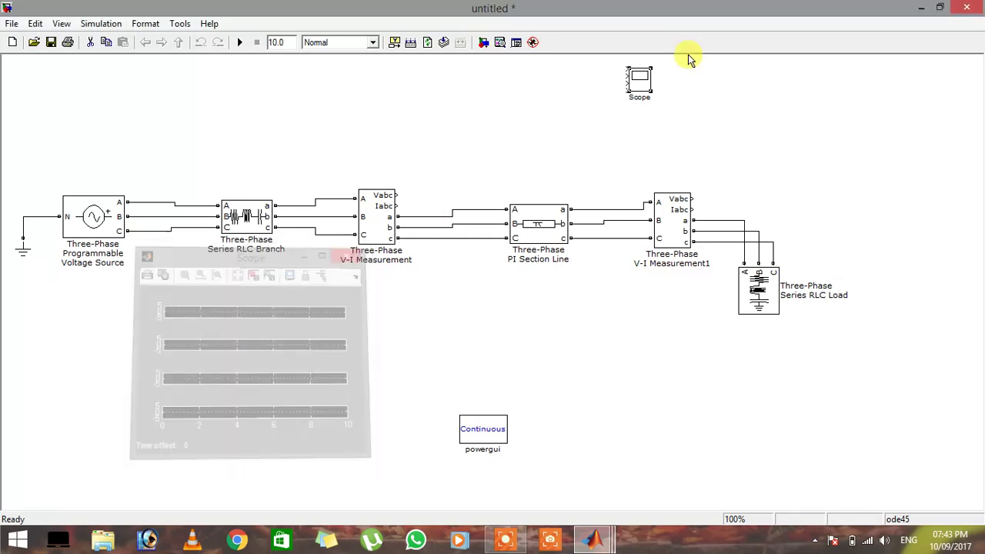
Step: Enlarge the Scope and wire the Vabc and Iabc outputs of both V-I Measurement blocks to its inputs, shifting it further right
left_click_drag(653, 92, 669, 122)
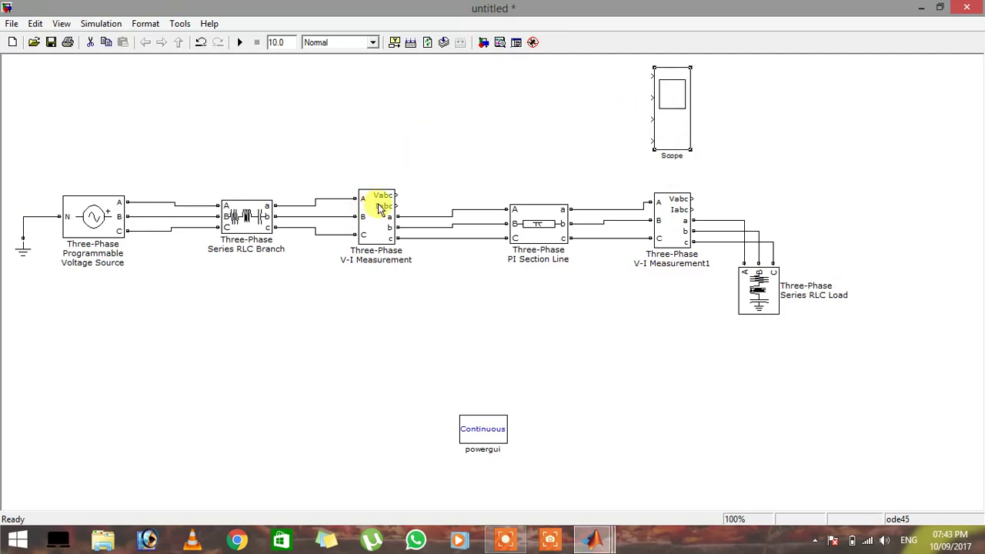
left_click(673, 114, "ctrl")
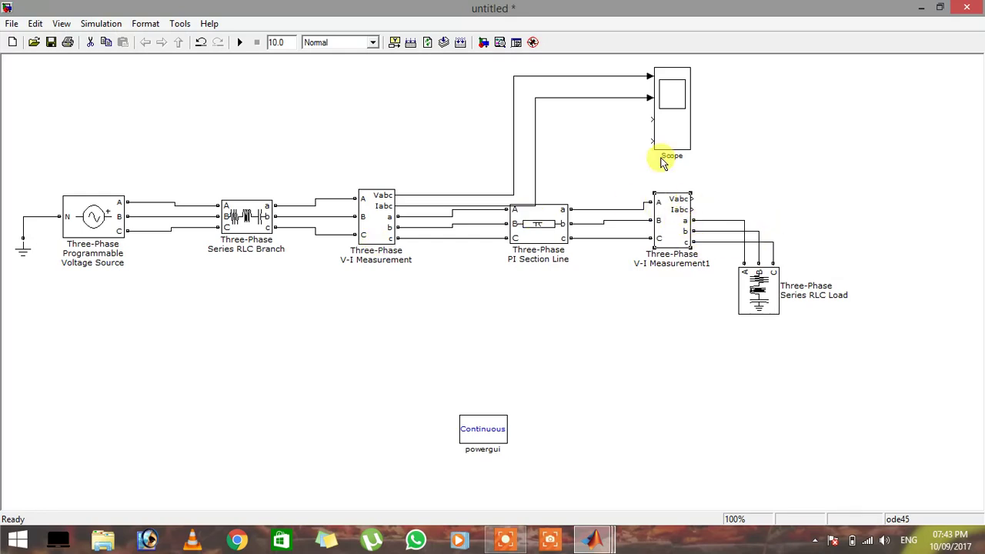
left_click(676, 117, "ctrl")
left_click_drag(676, 114, 771, 113)
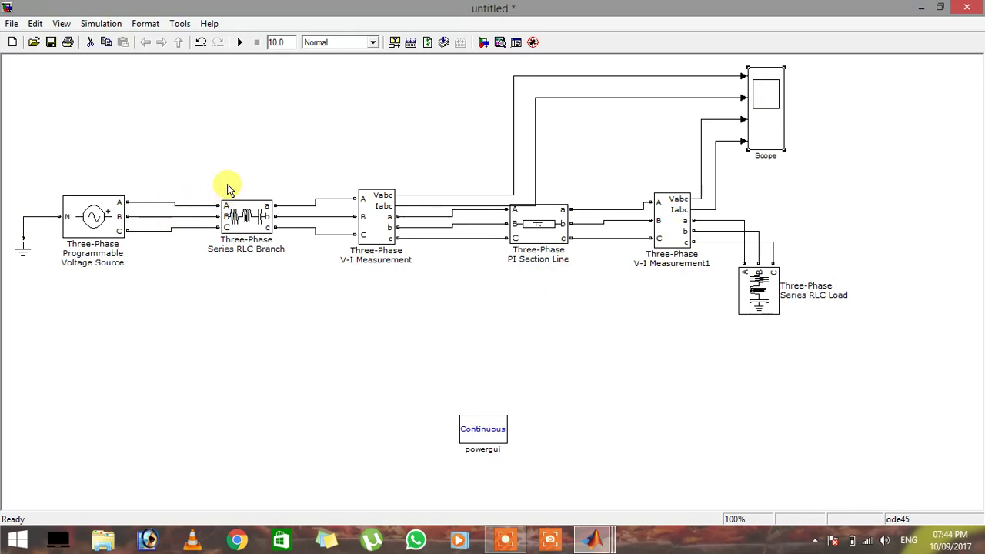
Step: Set the Three-Phase Programmable Voltage Source's positive-sequence amplitude, phase and frequency to [10000 0 50]
left_click(91, 214)
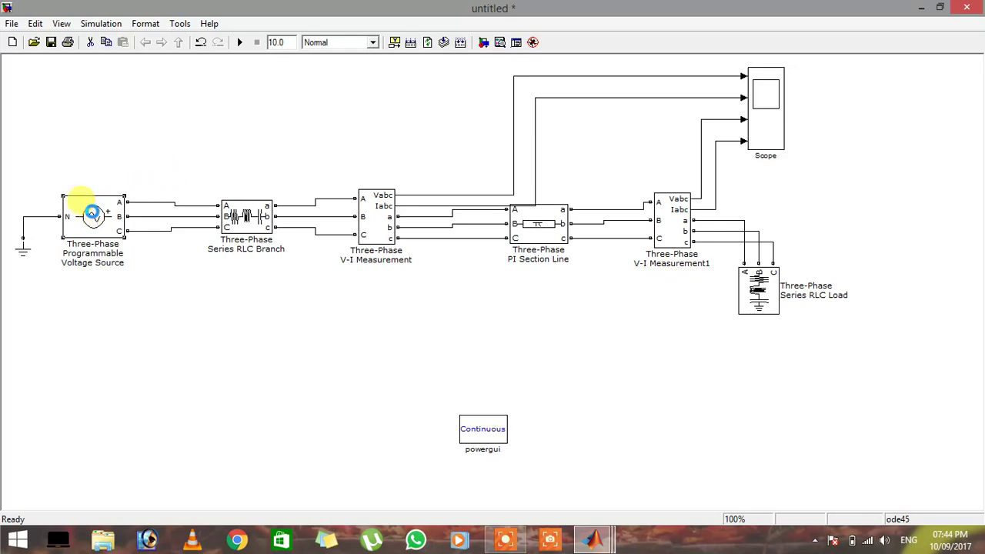
double_click(92, 213)
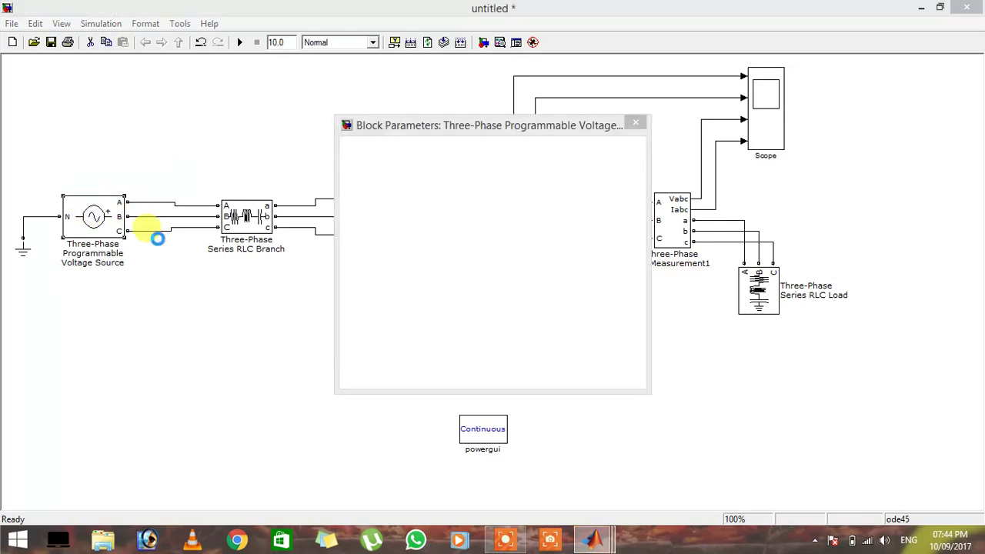
left_click_drag(356, 316, 411, 338)
key("Right")
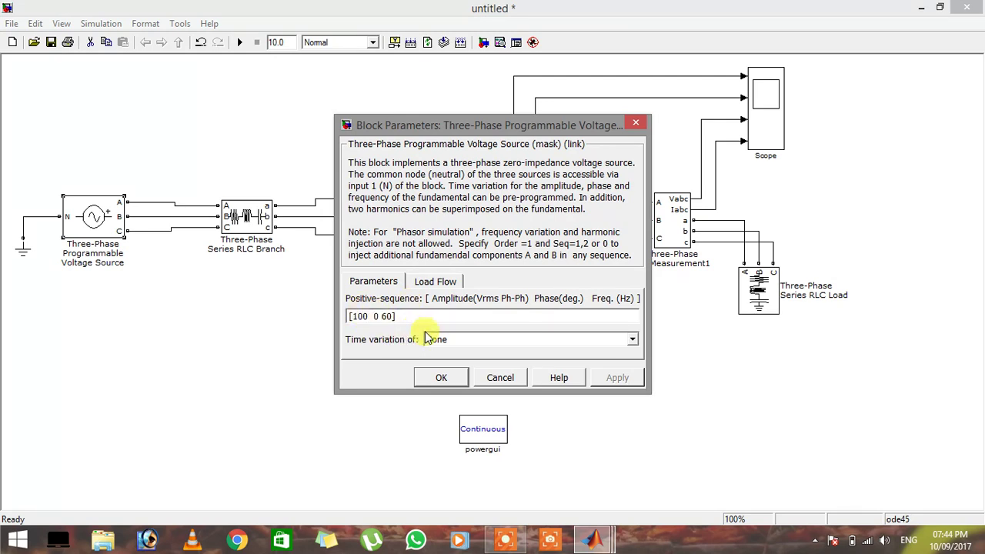
type("00")
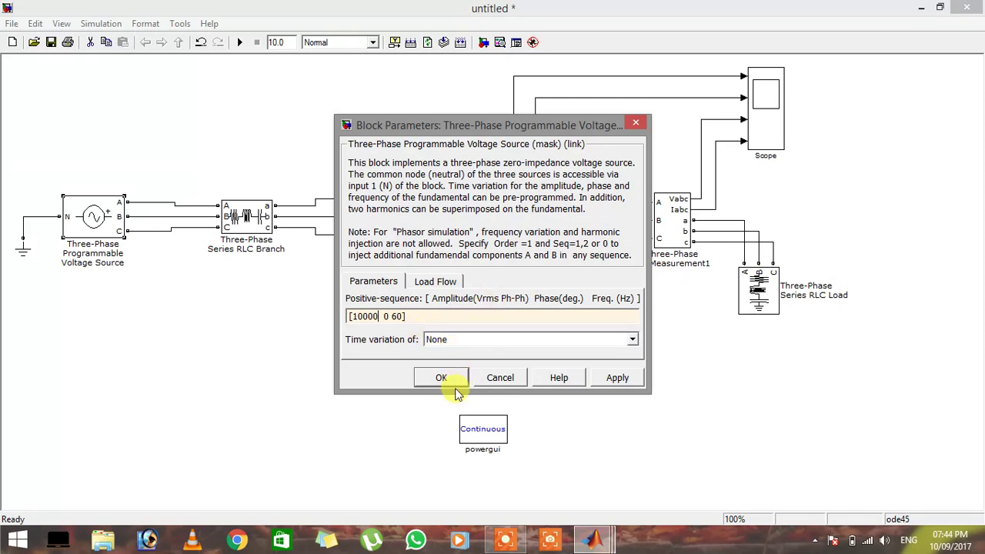
left_click(397, 318)
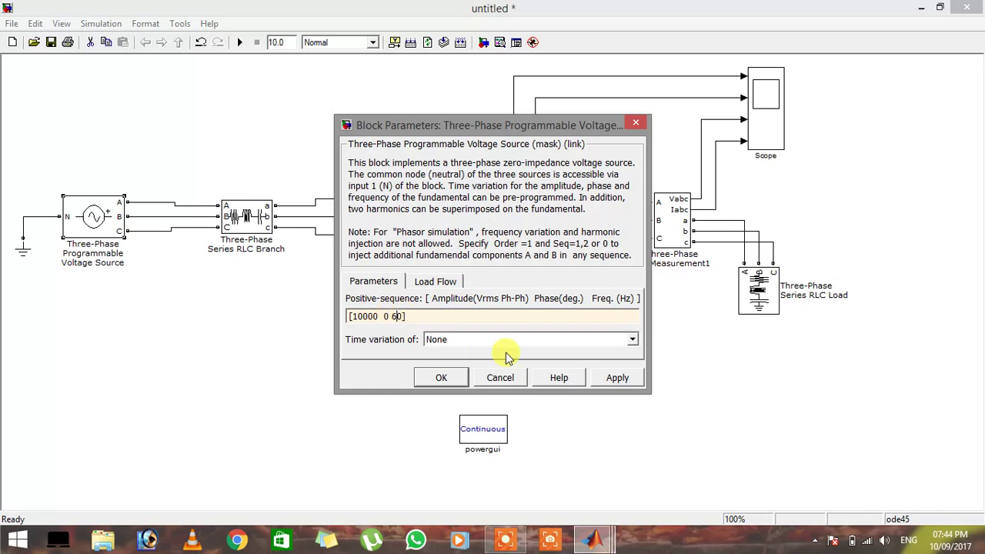
key("BackSpace")
type("5")
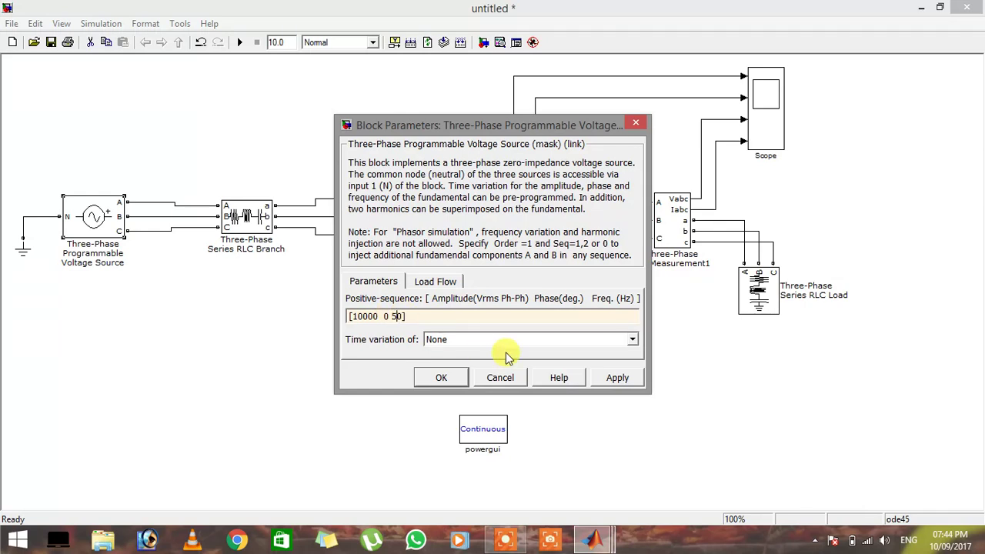
left_click(442, 377)
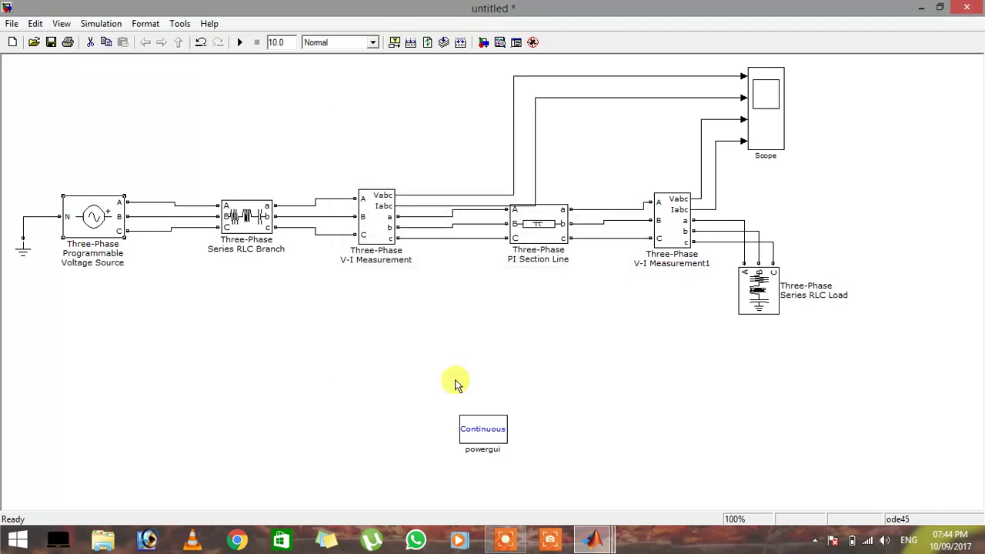
Step: Review the Three-Phase Series RLC Branch parameters and close them
double_click(254, 221)
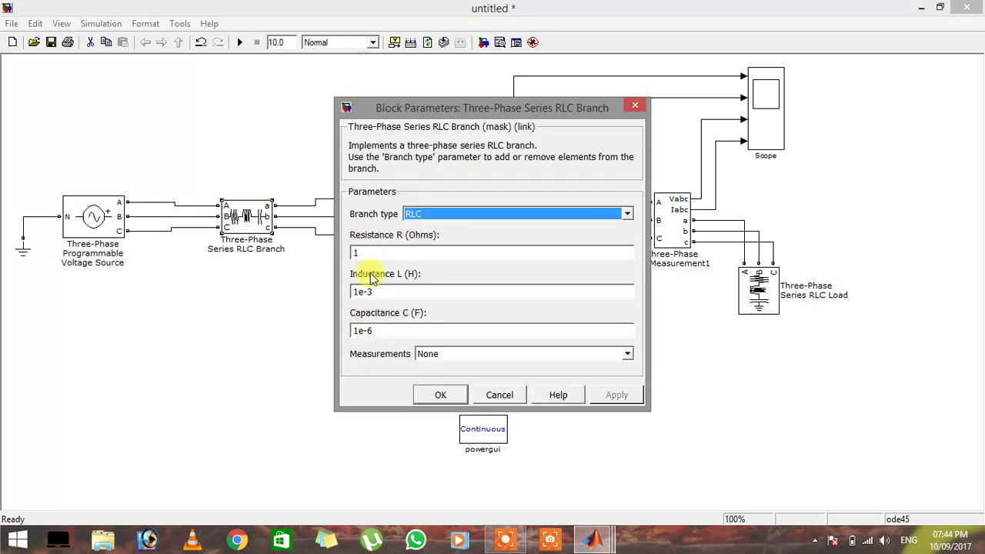
left_click(440, 395)
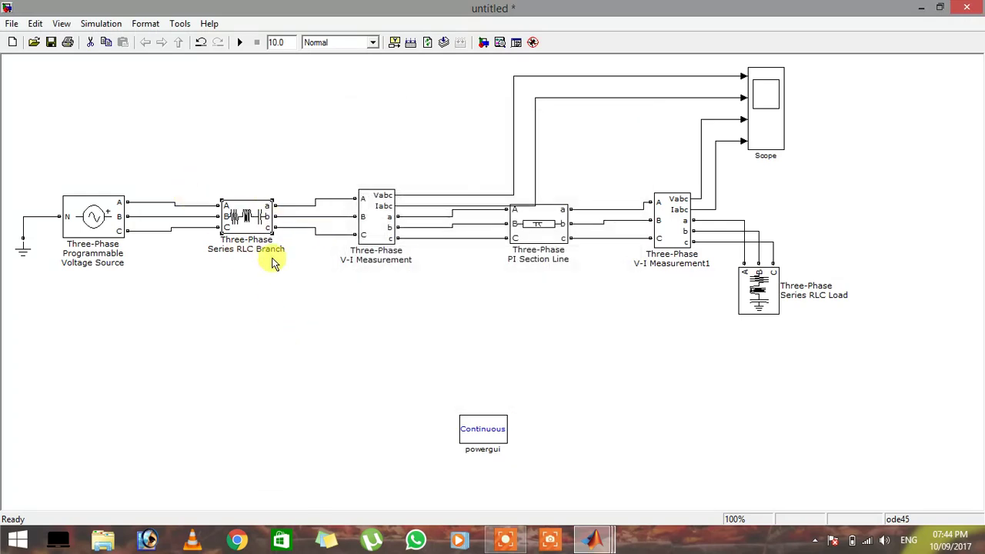
Step: Set the Three-Phase Series RLC Load's nominal phase-to-phase voltage to 10000 Vrms and its nominal frequency to 50 Hz
double_click(763, 299)
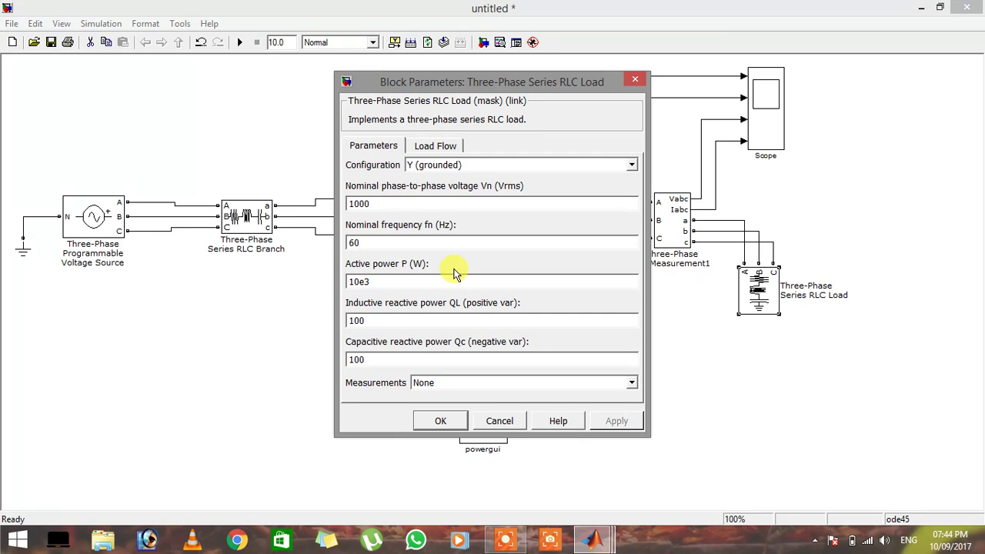
double_click(362, 204)
left_click(381, 203)
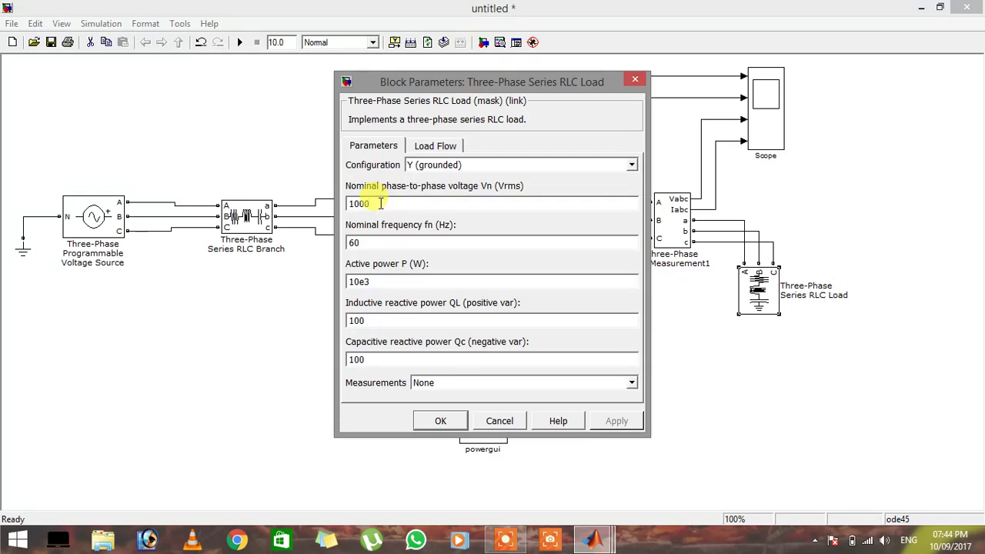
type("0")
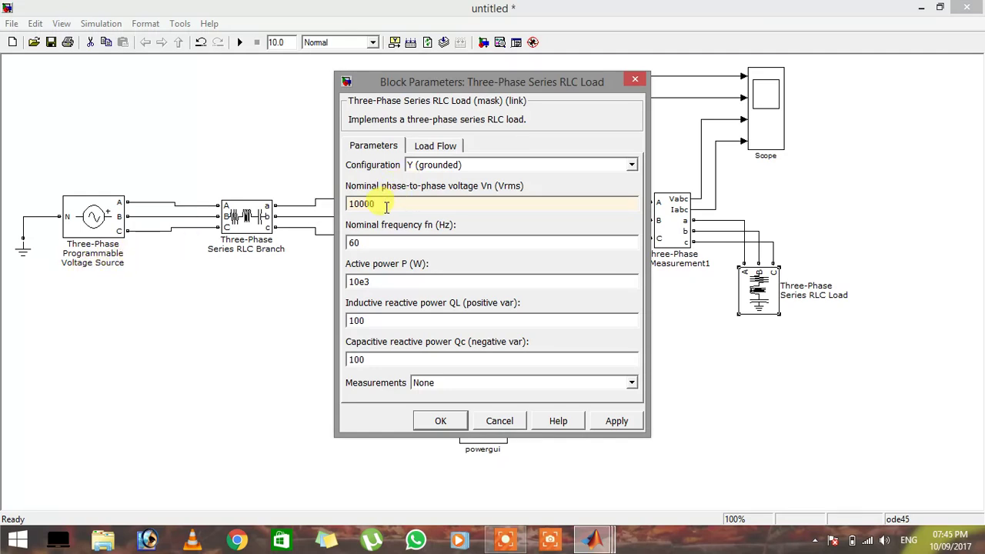
double_click(370, 242)
type("50")
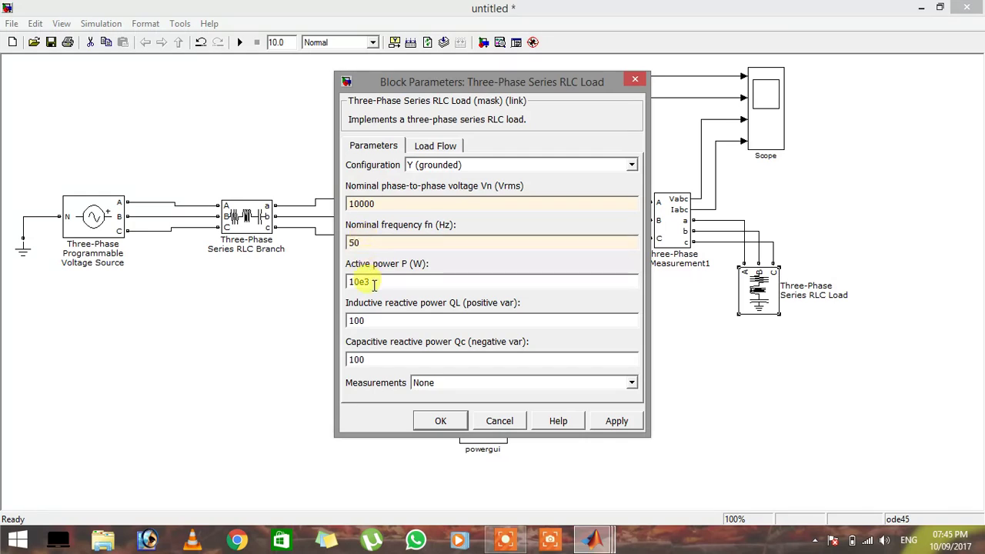
Step: Set the load's inductive reactive power QL and capacitive reactive power Qc to 0 and apply the parameters
double_click(380, 285)
left_click(380, 285)
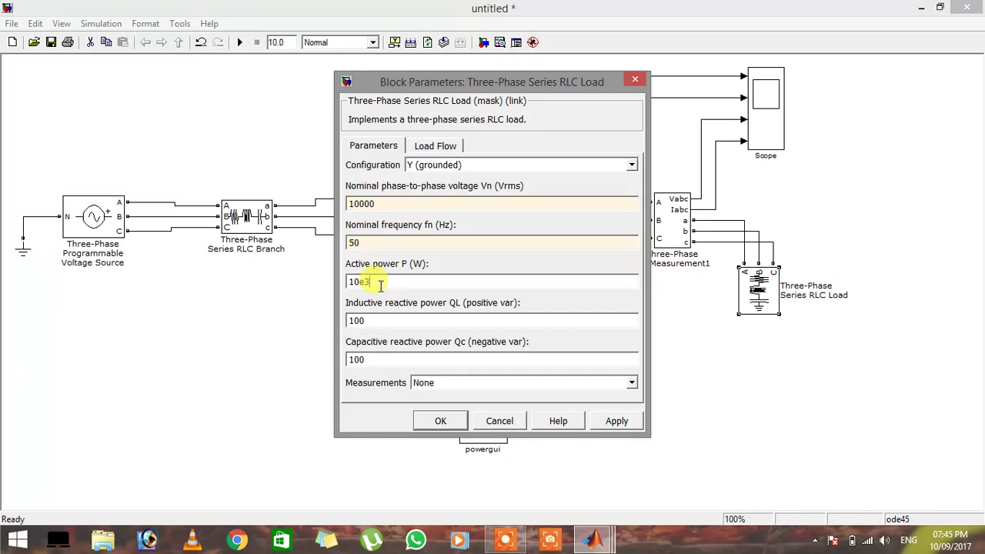
double_click(369, 321)
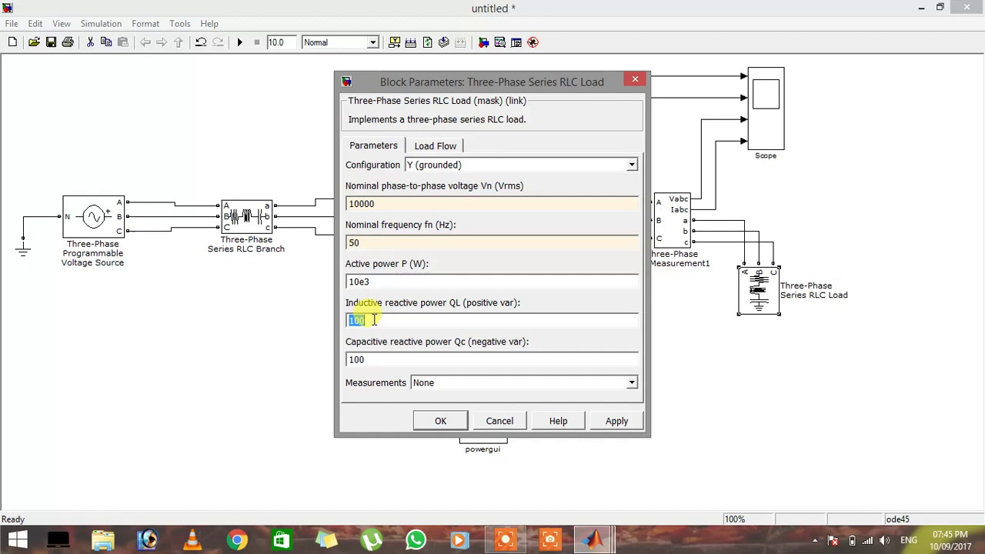
type("0")
key("Tab")
type("0")
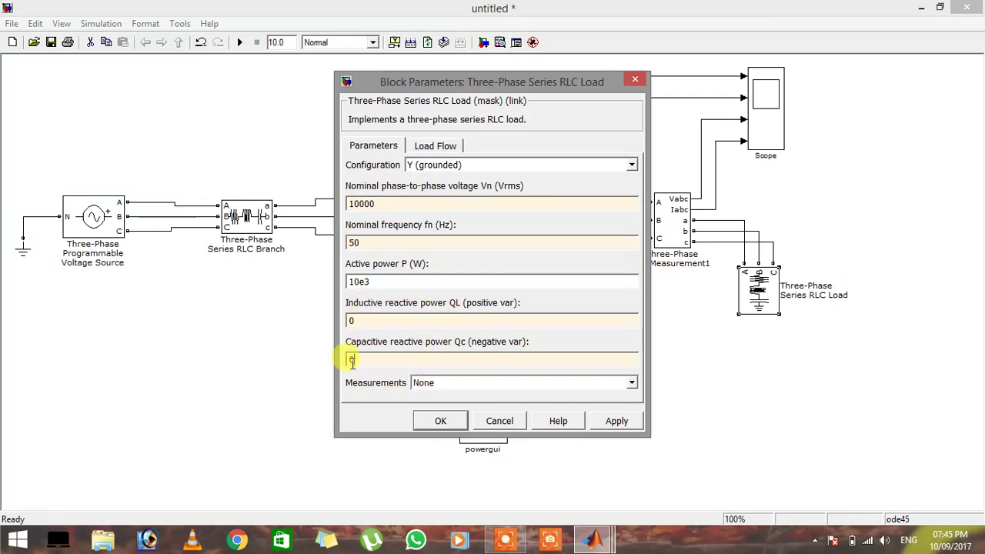
left_click(430, 419)
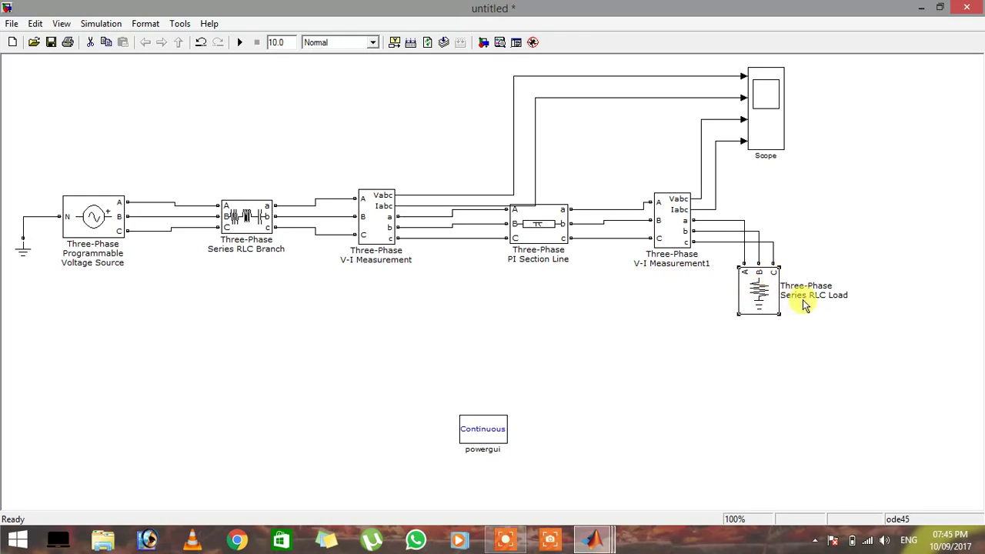
Step: Review the Three-Phase PI Section Line parameters down to the line length and close them
double_click(549, 235)
left_click_drag(650, 293, 651, 359)
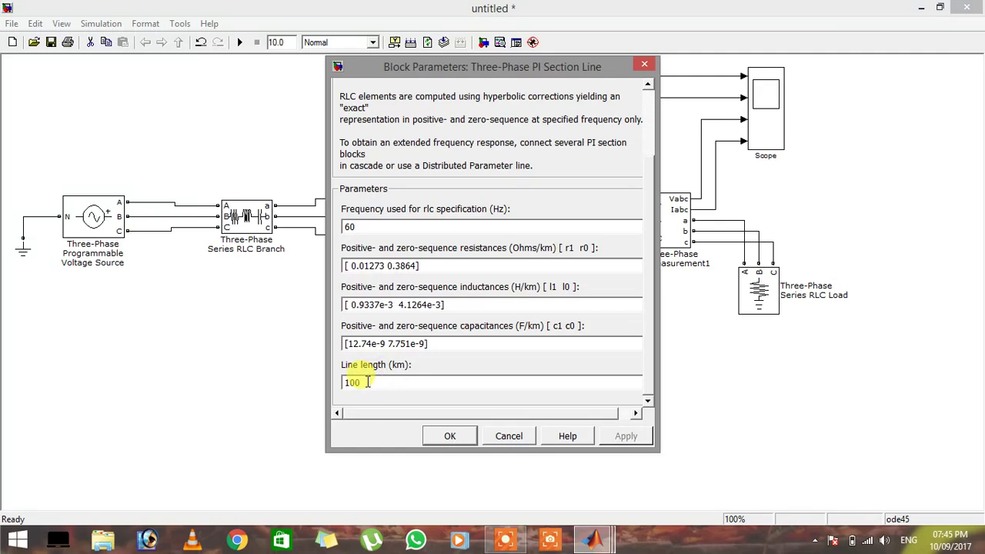
left_click(446, 436)
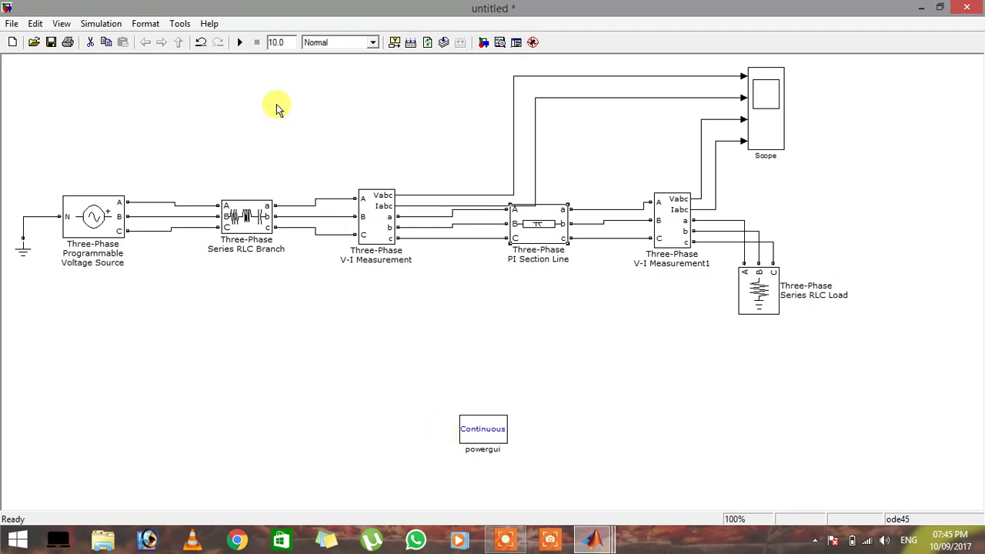
Step: Run the simulation and display the Scope's four plots maximized and autoscaled
left_click(240, 45)
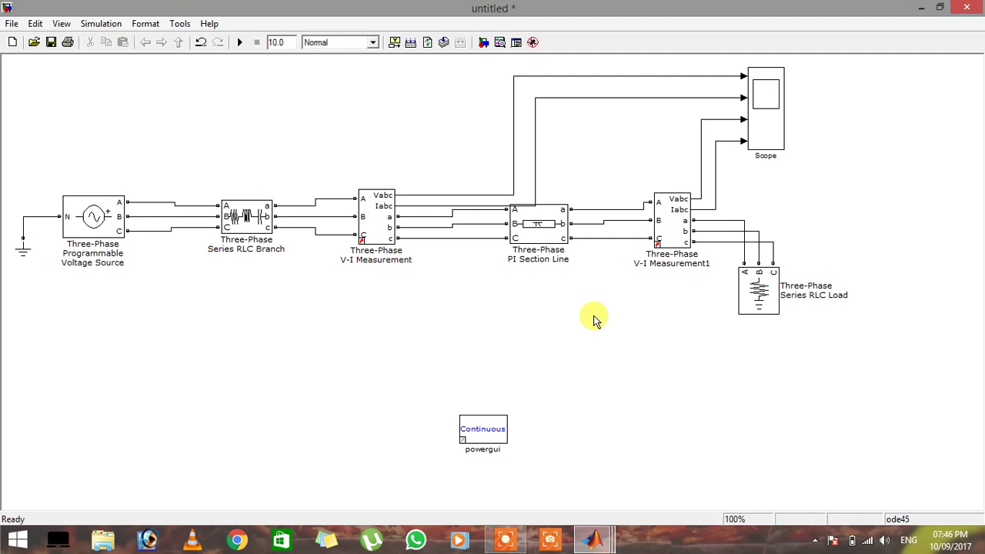
double_click(767, 117)
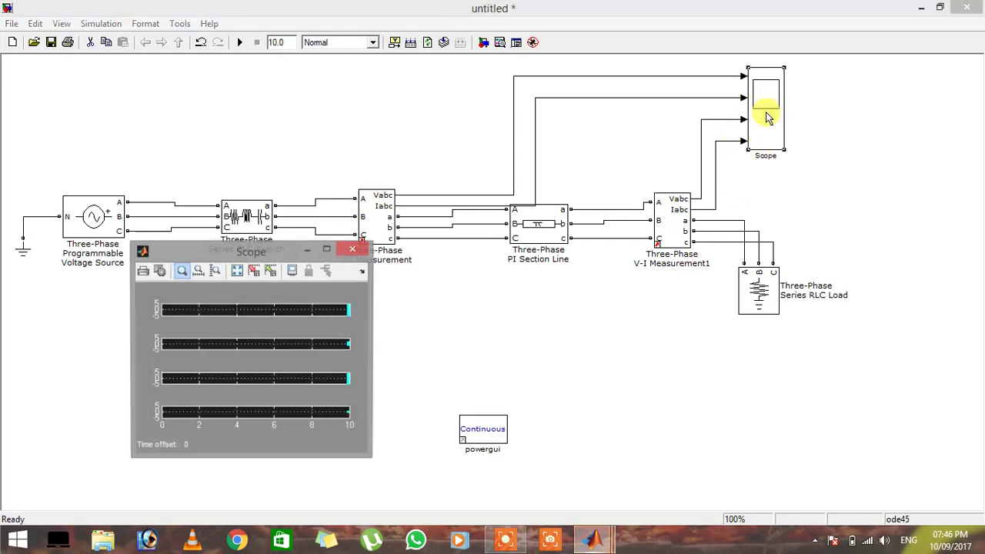
left_click(327, 250)
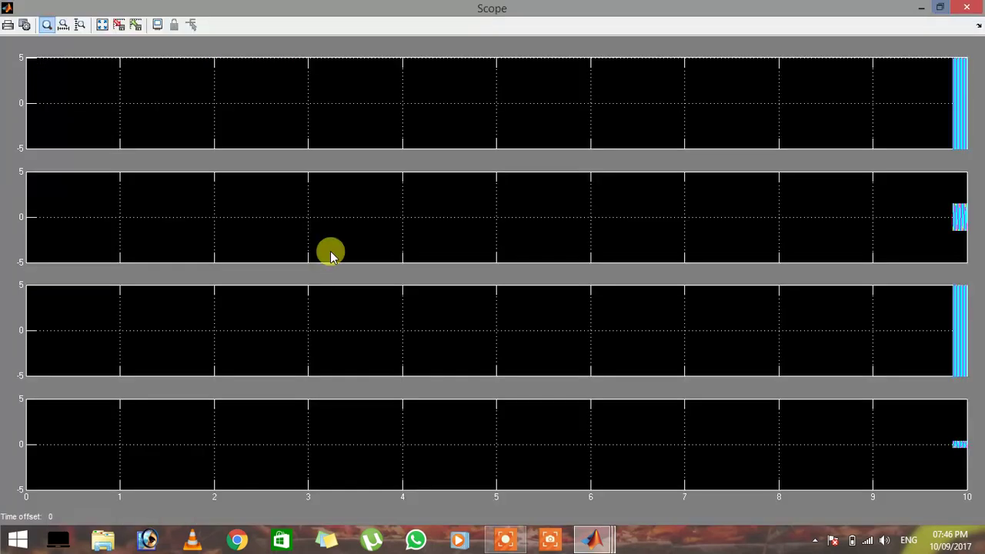
left_click(102, 27)
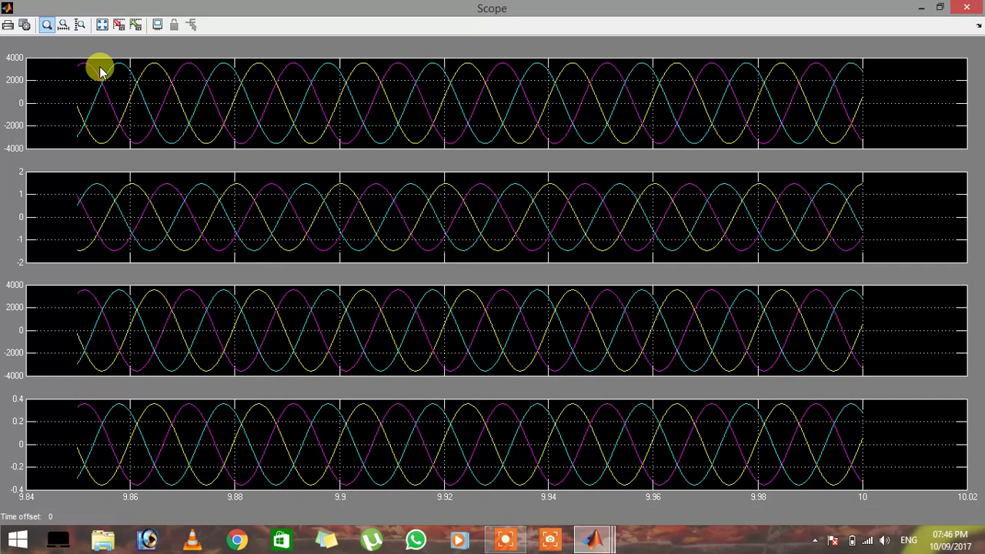
Step: Examine the voltage and current waveforms zoomed along the time axis, autoscale them again and close the Scope
left_click(63, 25)
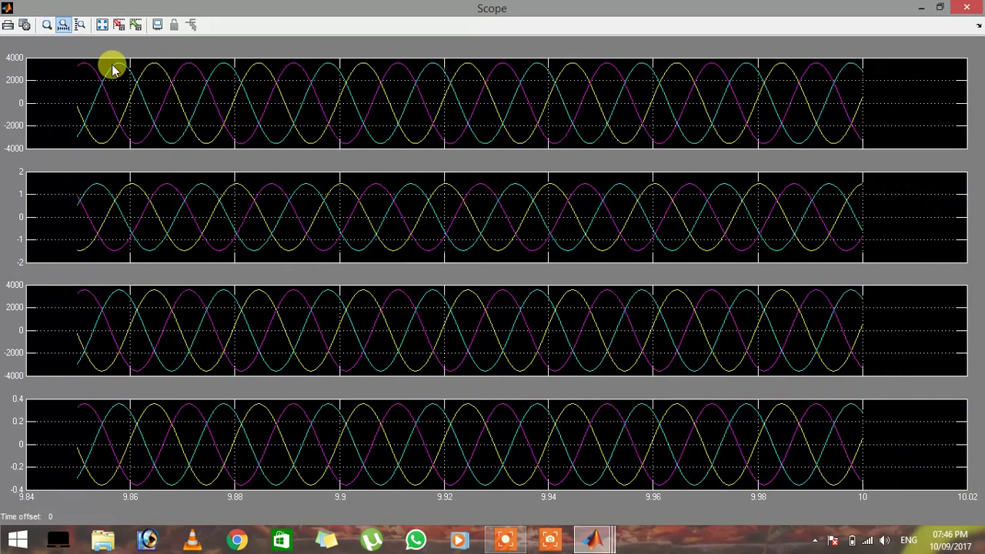
left_click(299, 109)
left_click(348, 98)
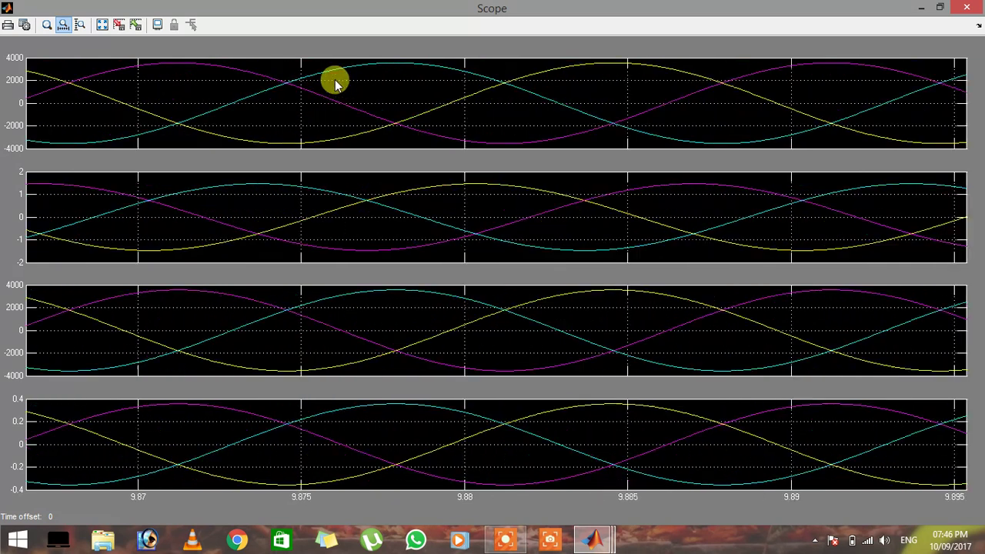
left_click(326, 72)
left_click(323, 69)
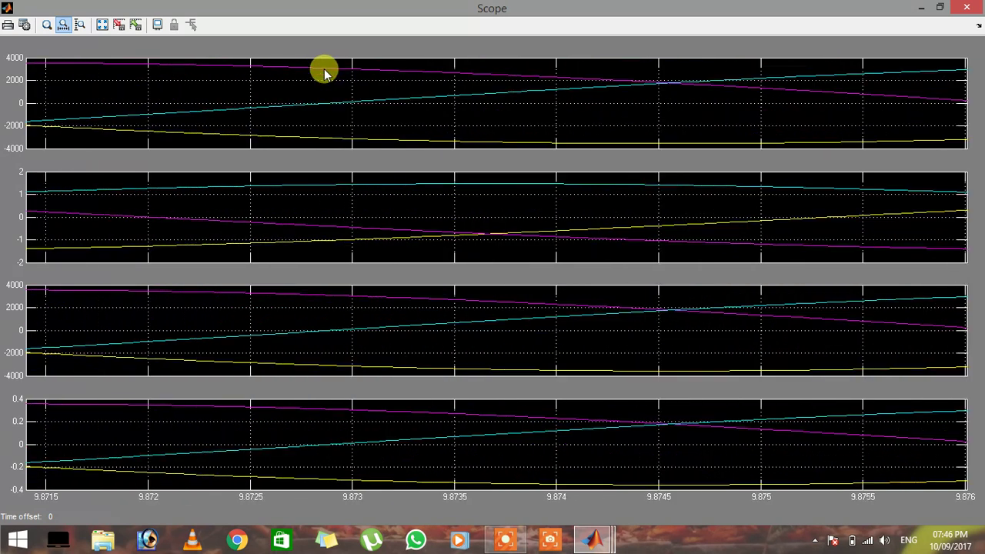
left_click(324, 68)
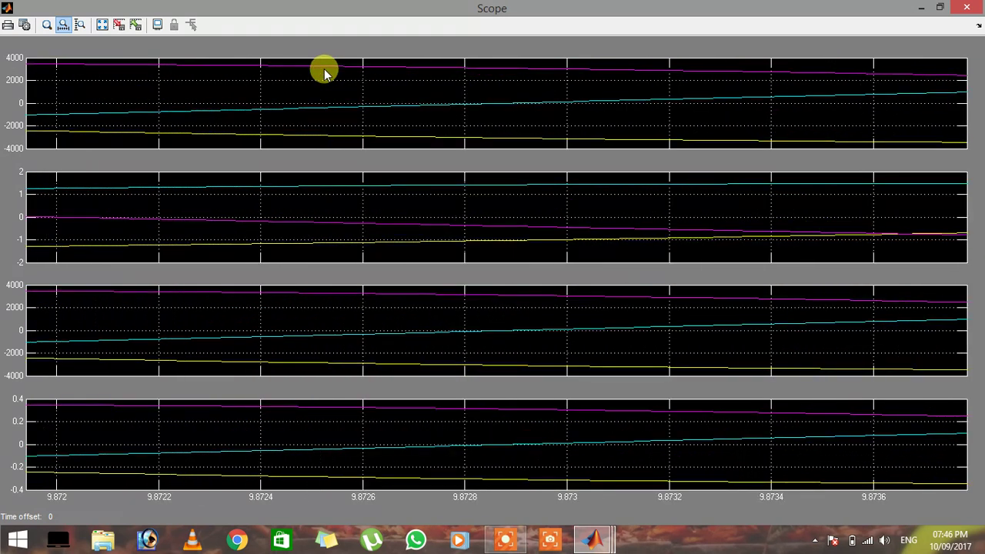
left_click(103, 24)
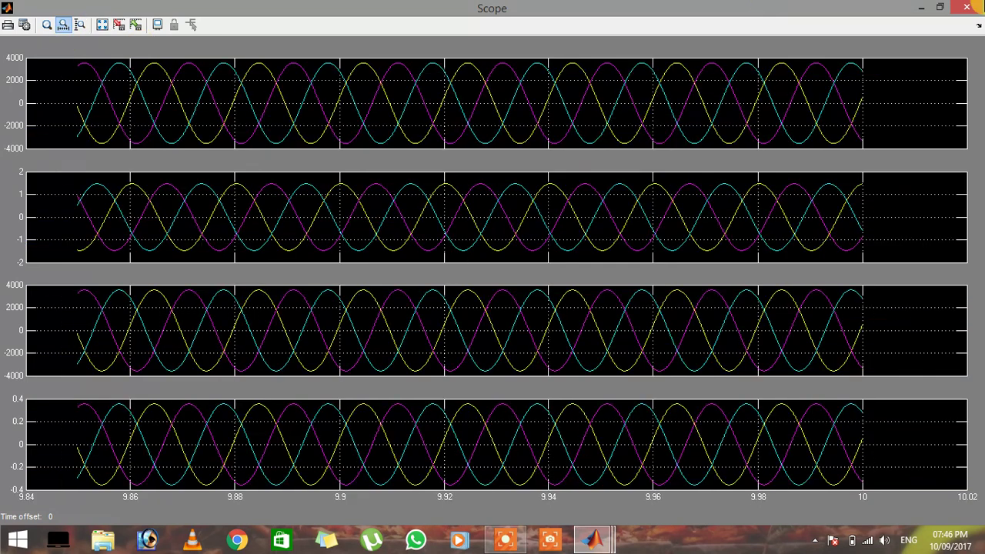
mouse_move(982, 3)
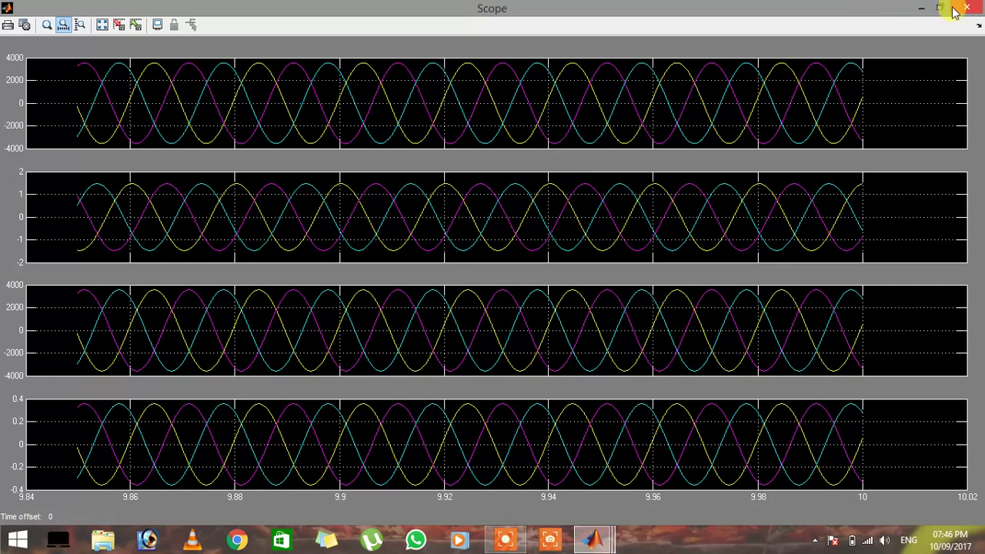
left_click(966, 8)
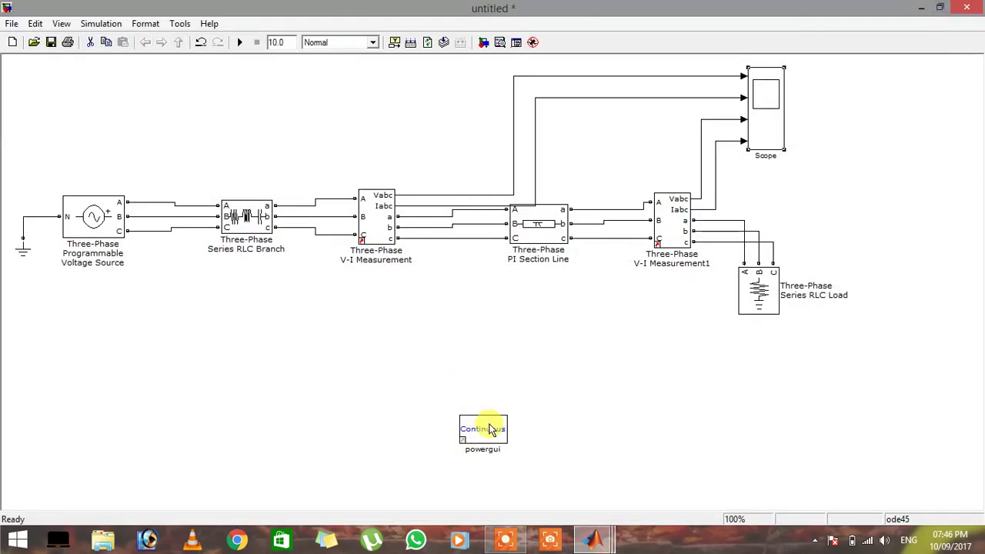
Step: Examine the peak voltages, currents and phase angles of both V-I Measurement blocks in powergui's Steady-State Voltages and Currents tool
left_click(490, 429)
double_click(490, 427)
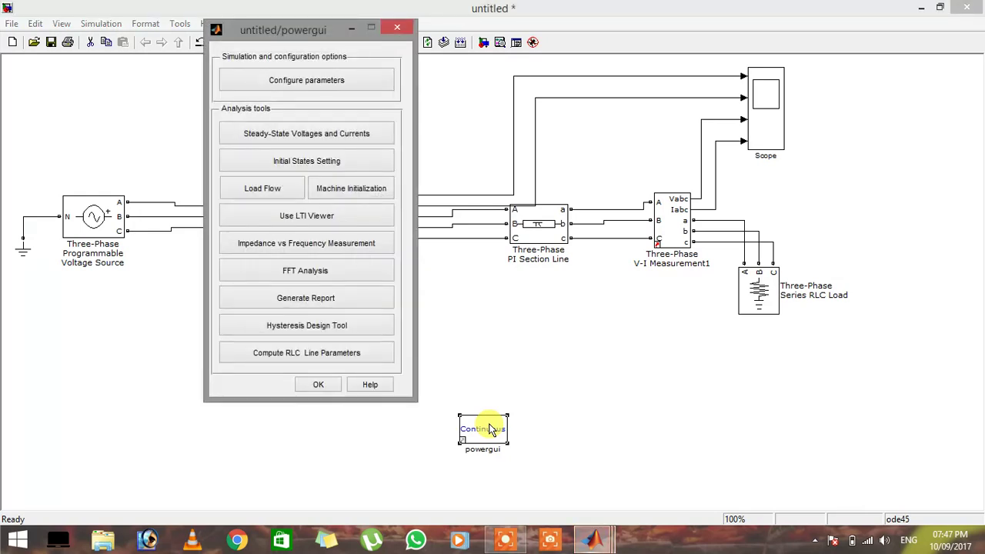
left_click(357, 140)
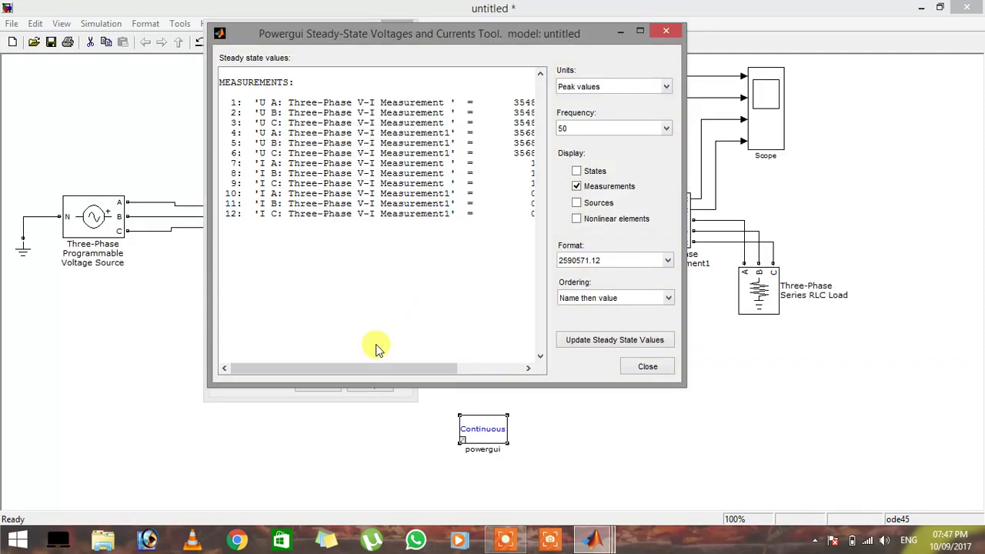
left_click_drag(400, 366, 454, 368)
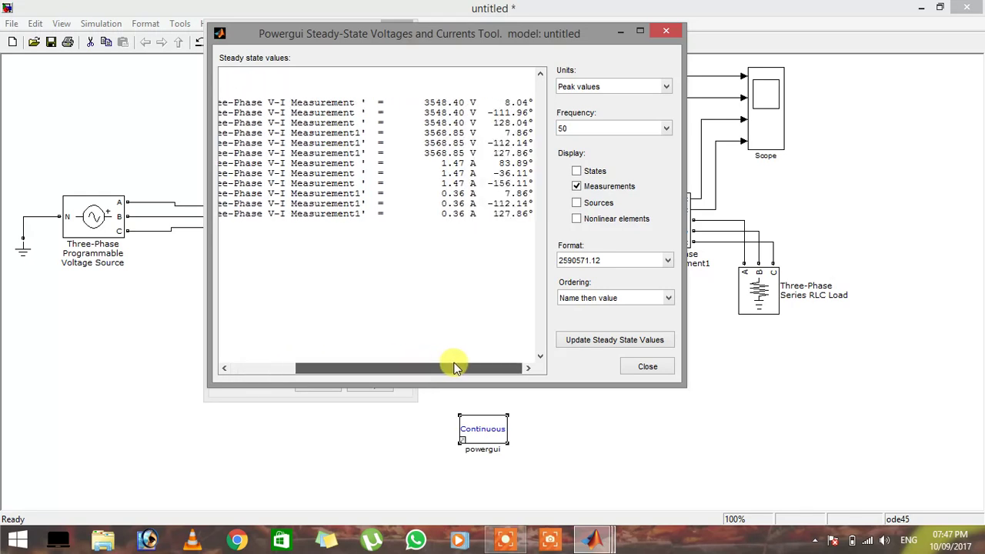
left_click_drag(342, 35, 510, 153)
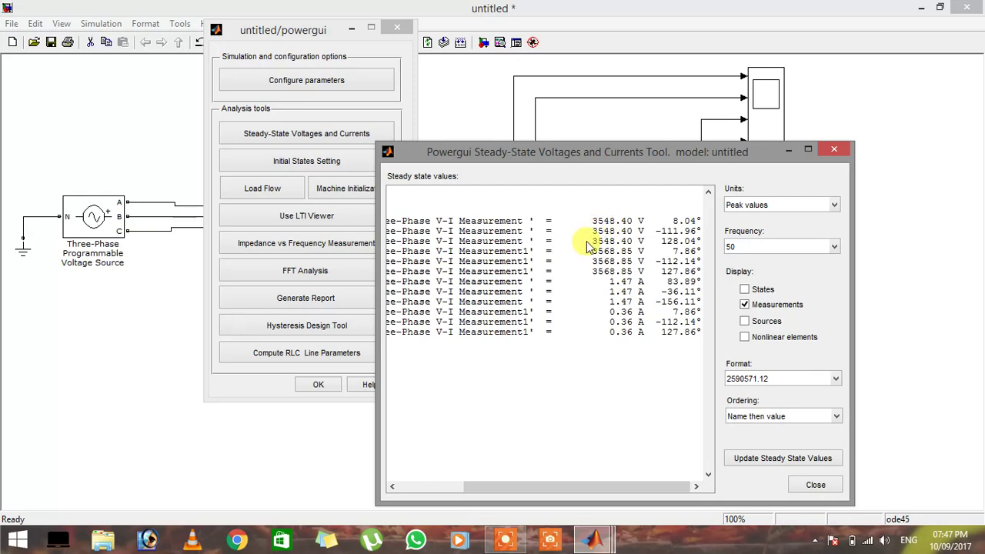
left_click_drag(546, 492, 440, 487)
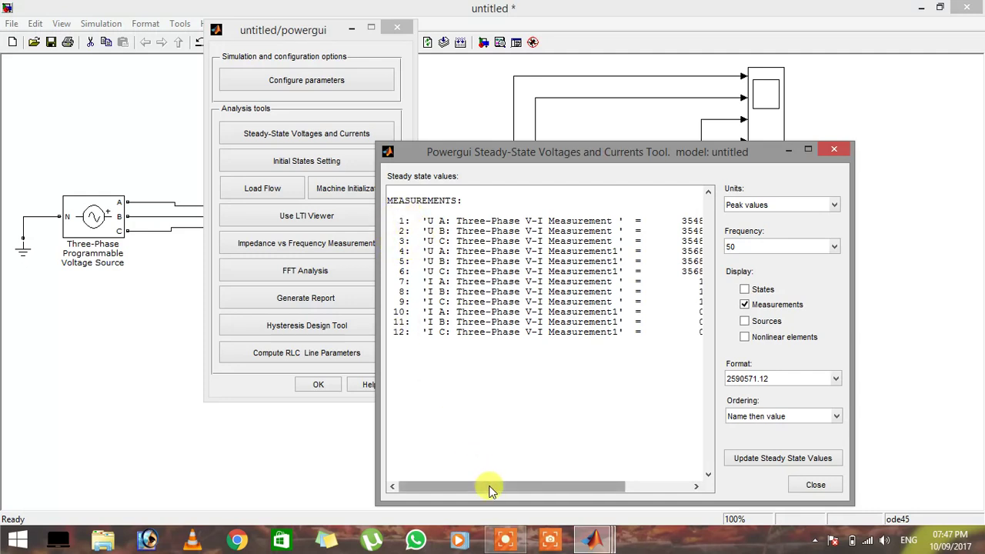
Step: Reopen powergui's Steady-State Voltages and Currents tool and get the powergui window out of the way of the model
left_click_drag(493, 486, 587, 475)
left_click(358, 28)
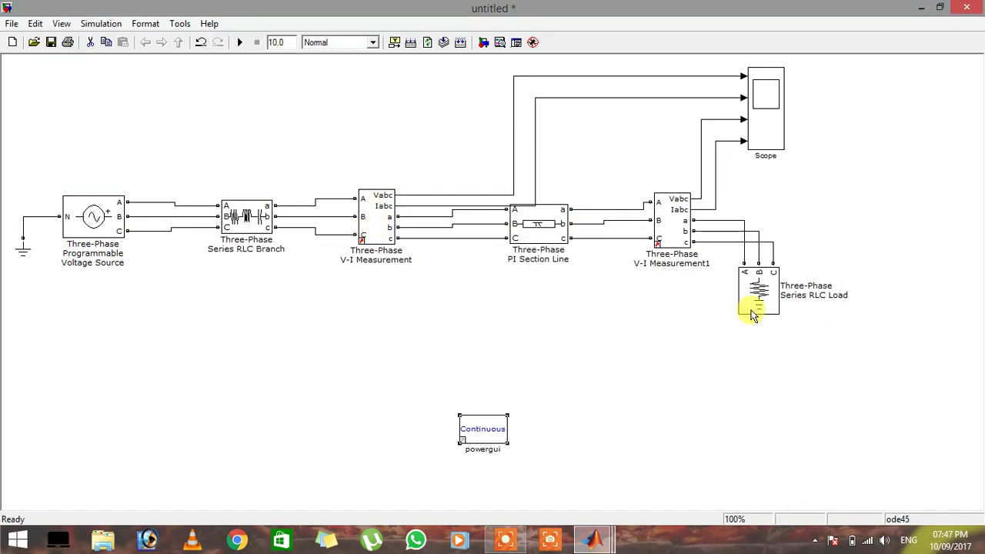
double_click(484, 433)
left_click(249, 137)
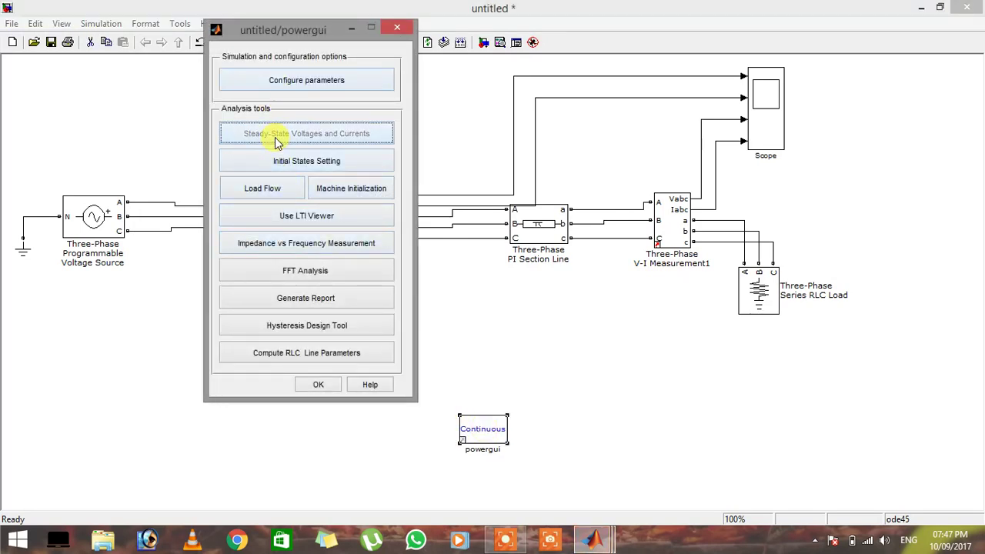
left_click_drag(427, 38, 674, 130)
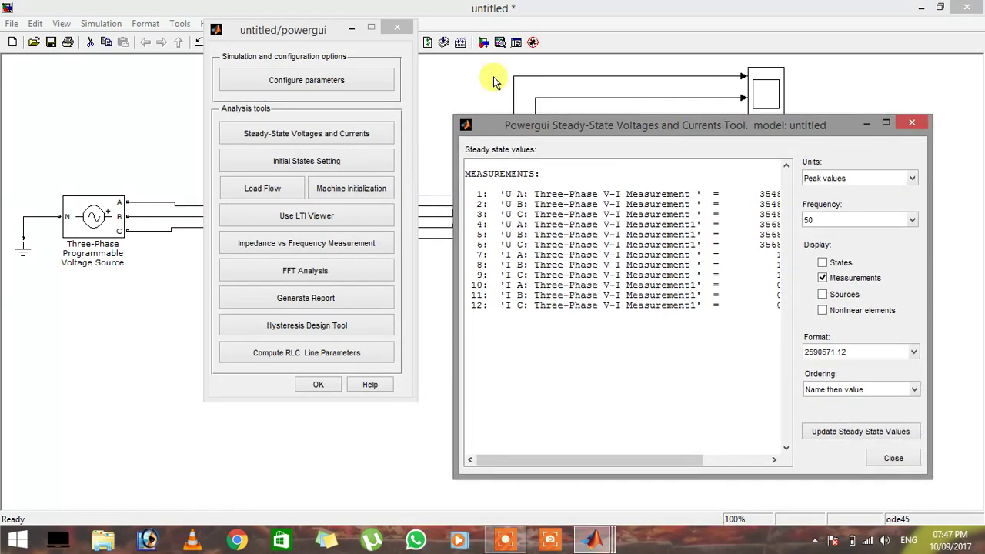
left_click(350, 29)
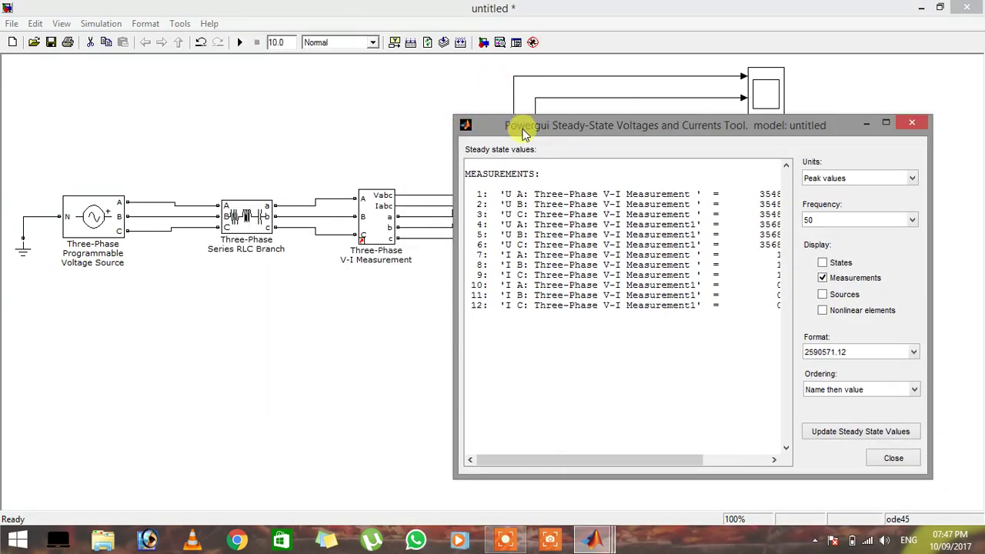
Step: Place the steady-state tool clear of the source-side blocks, review the measured magnitudes and phase angles, and close the tool
left_click_drag(520, 127, 531, 137)
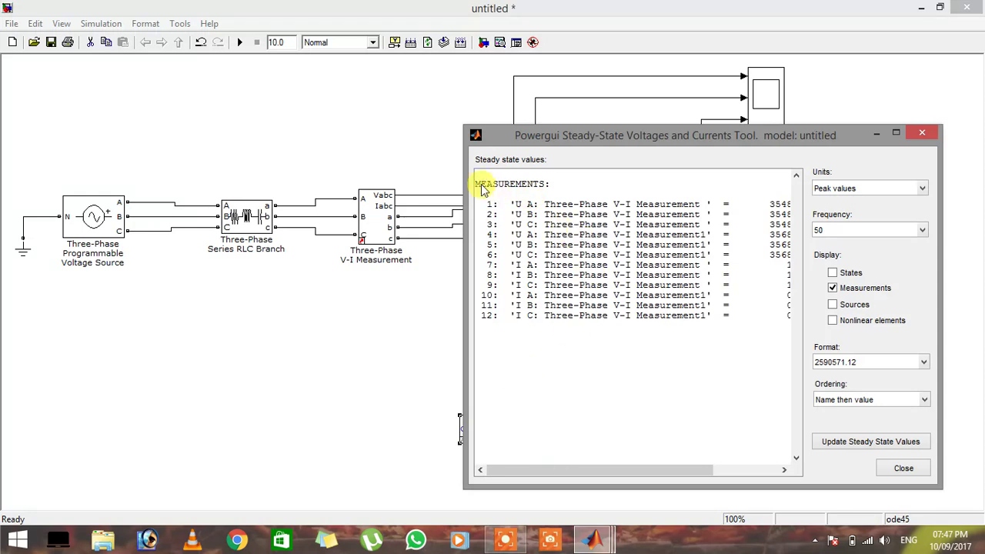
left_click_drag(539, 134, 641, 269)
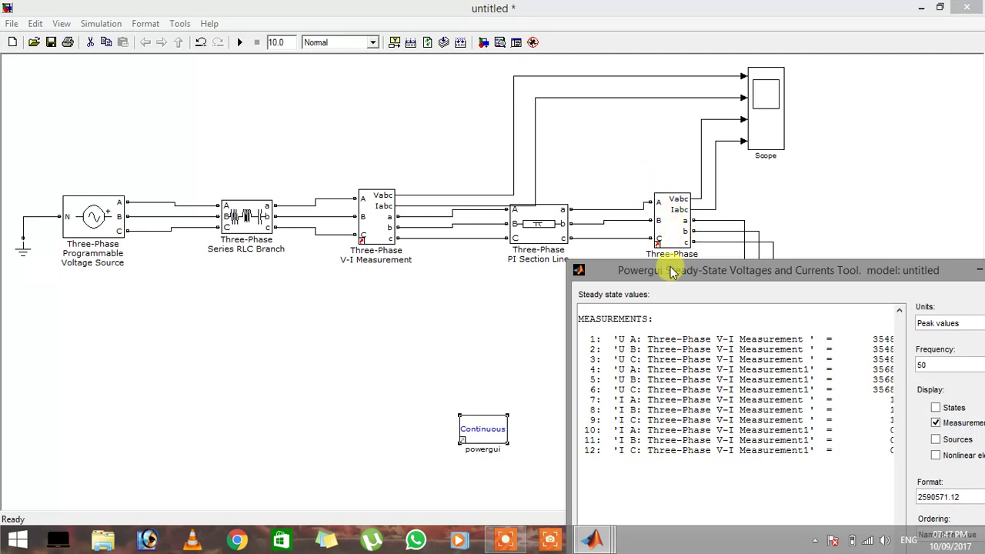
left_click_drag(671, 270, 548, 49)
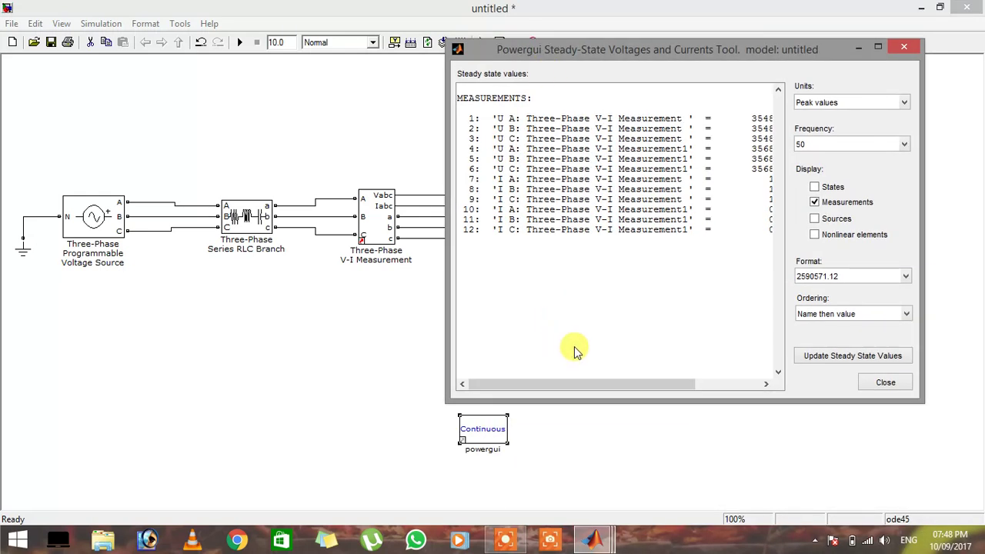
left_click_drag(575, 386, 660, 391)
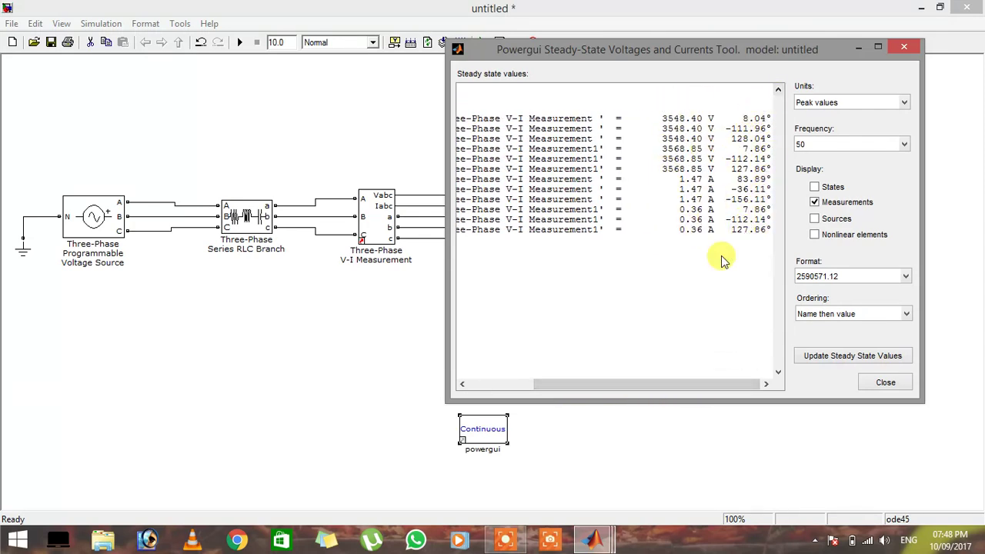
left_click(874, 387)
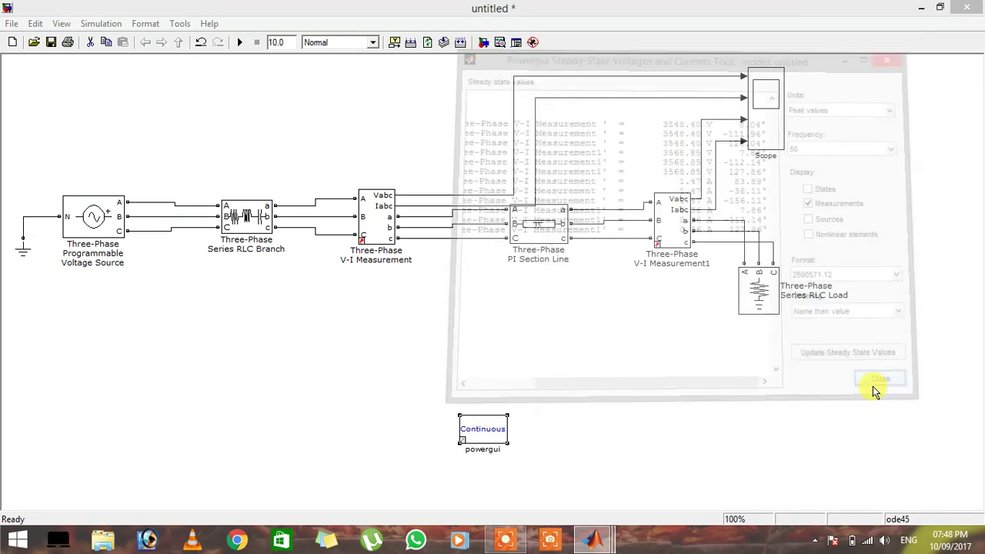